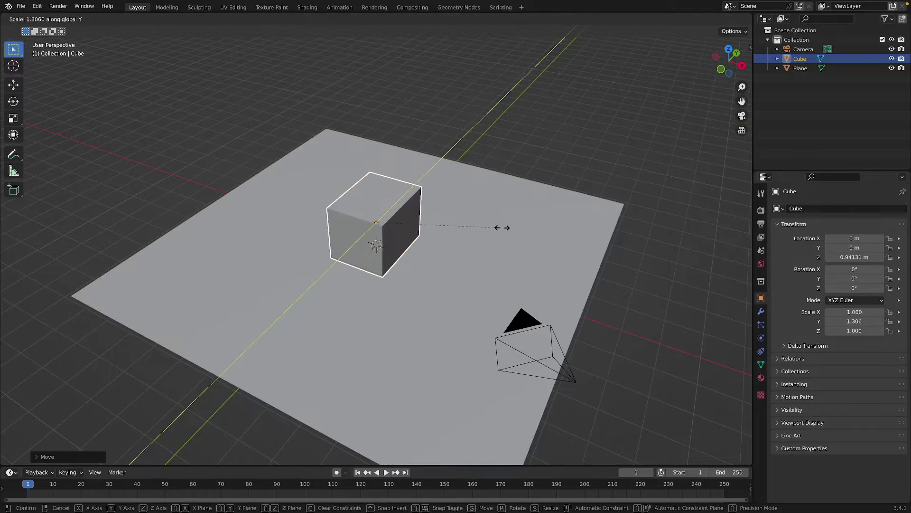
Stretch the cube along the X axis to a scale of about 1.92
{"action": "left_click", "coordinate": [542, 297]}
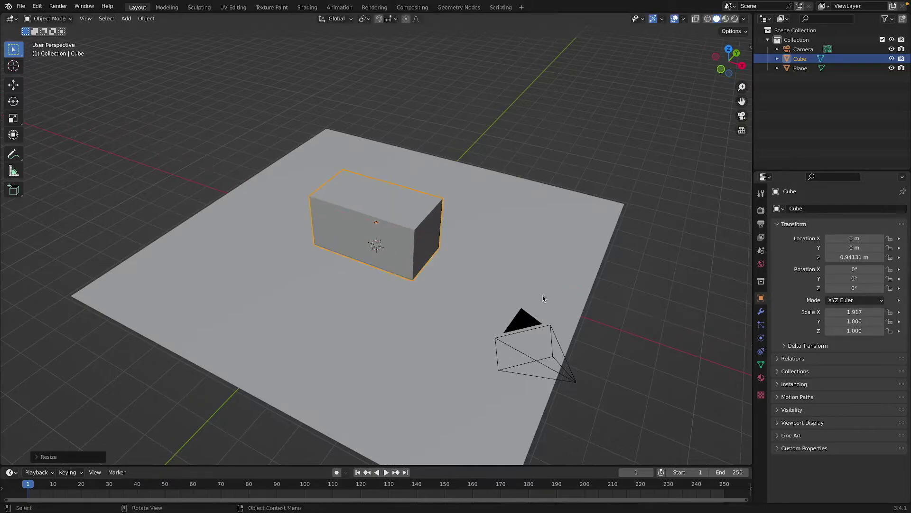
Clear the camera's rotation and location and raise it along Z to just above the cube
{"action": "left_click", "coordinate": [524, 324]}
{"action": "key", "text": "g"}
{"action": "left_click", "coordinate": [356, 163]}
{"action": "middle_click_drag", "start_coordinate": [500, 300], "coordinate": [498, 300]}
{"action": "key", "text": "alt+r"}
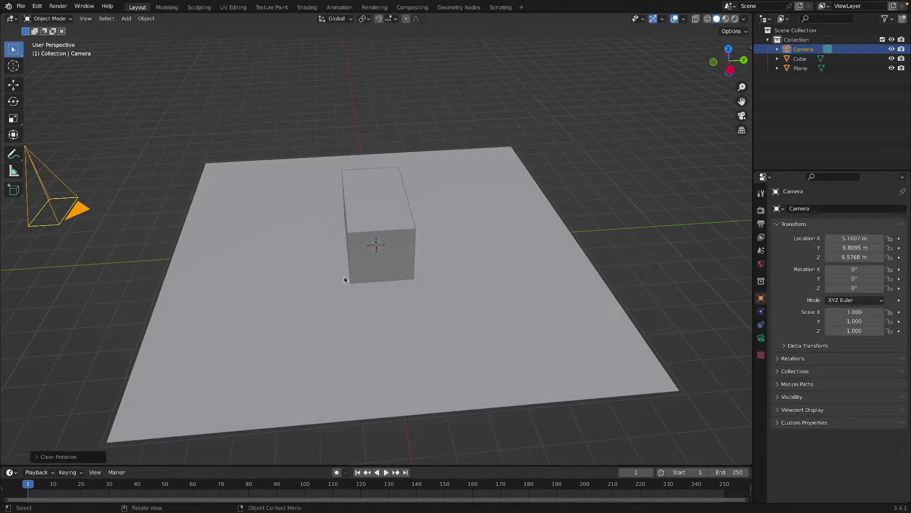
{"action": "key", "text": "g"}
{"action": "key", "text": "z"}
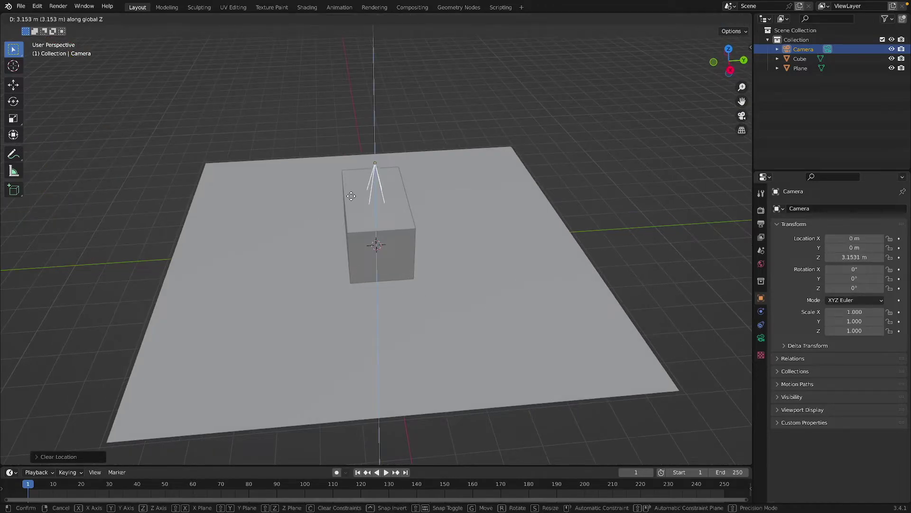
{"action": "left_click", "coordinate": [385, 203]}
Tilt the camera about 60° around X and move it to about Y -1.48 m, Z 4.04 m
{"action": "key", "text": "r"}
{"action": "key", "text": "x"}
{"action": "left_click", "coordinate": [509, 107]}
{"action": "key", "text": "g"}
{"action": "left_click", "coordinate": [441, 141]}
{"action": "middle_click_drag", "start_coordinate": [442, 142], "coordinate": [441, 140]}
{"action": "key", "text": "g"}
{"action": "left_click", "coordinate": [438, 130]}
Add a monkey mesh to the scene
{"action": "middle_click_drag", "start_coordinate": [428, 177], "coordinate": [429, 175]}
{"action": "key", "text": "shift+a"}
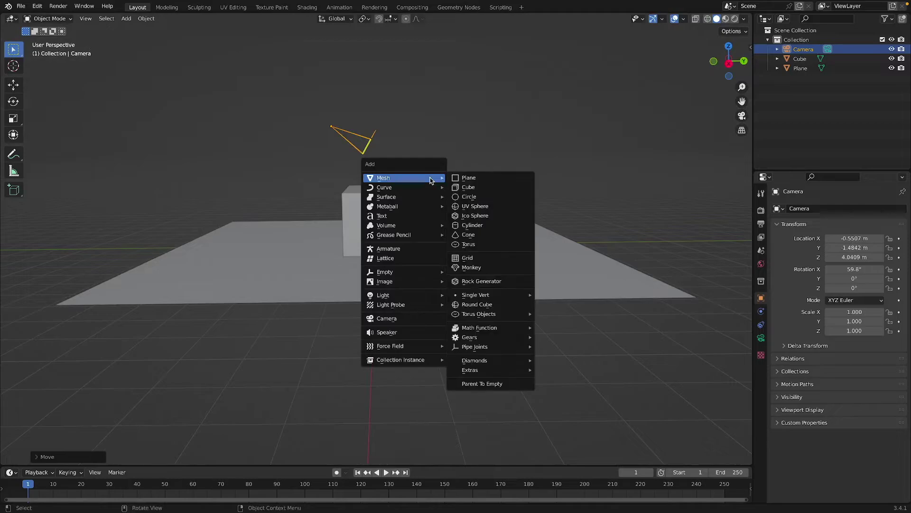
{"action": "mouse_move", "coordinate": [406, 284]}
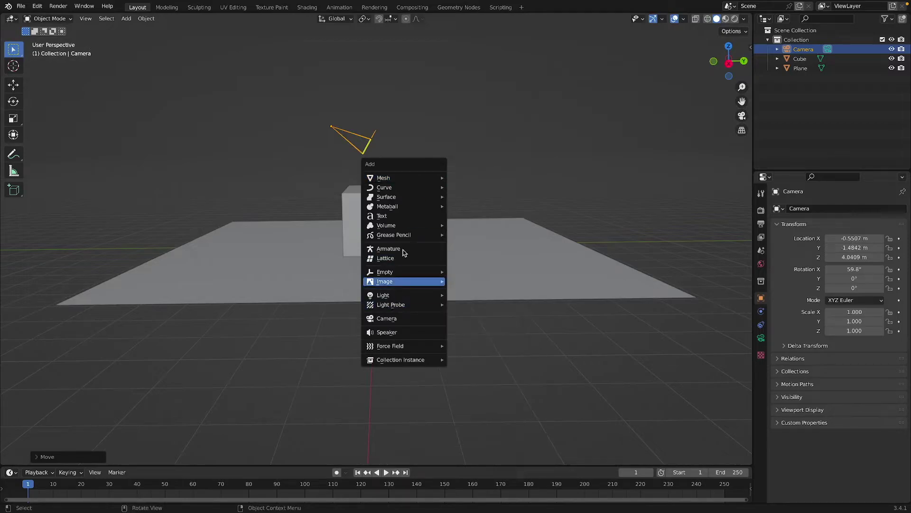
{"action": "mouse_move", "coordinate": [403, 179]}
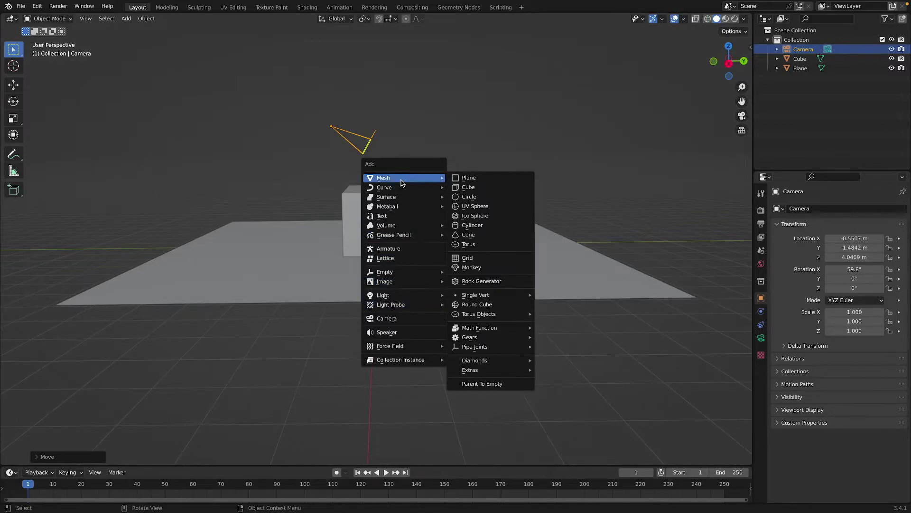
{"action": "left_click", "coordinate": [470, 269]}
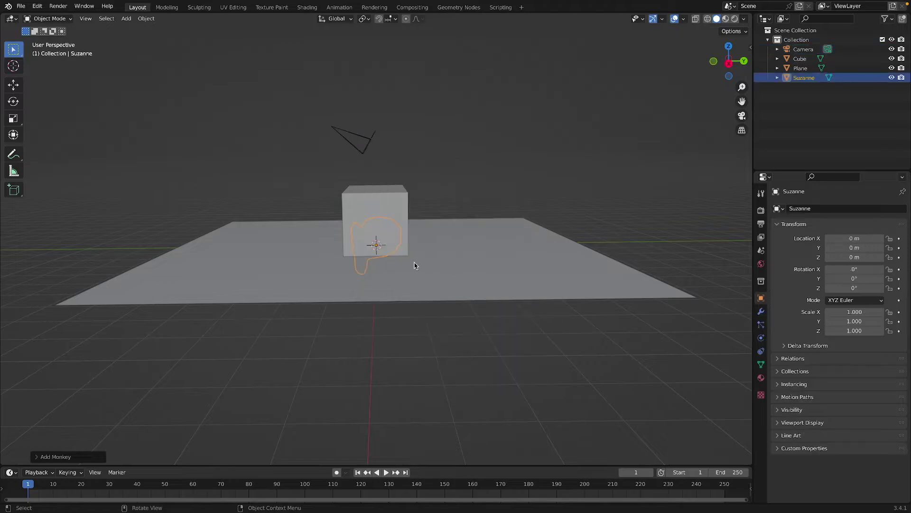
Scale the monkey to about 0.515 and place it in front of the camera at about Y 1.9 m, Z 3.07 m
{"action": "key", "text": "g"}
{"action": "left_click", "coordinate": [489, 171]}
{"action": "key", "text": "s"}
{"action": "left_click", "coordinate": [479, 189]}
{"action": "key", "text": "g"}
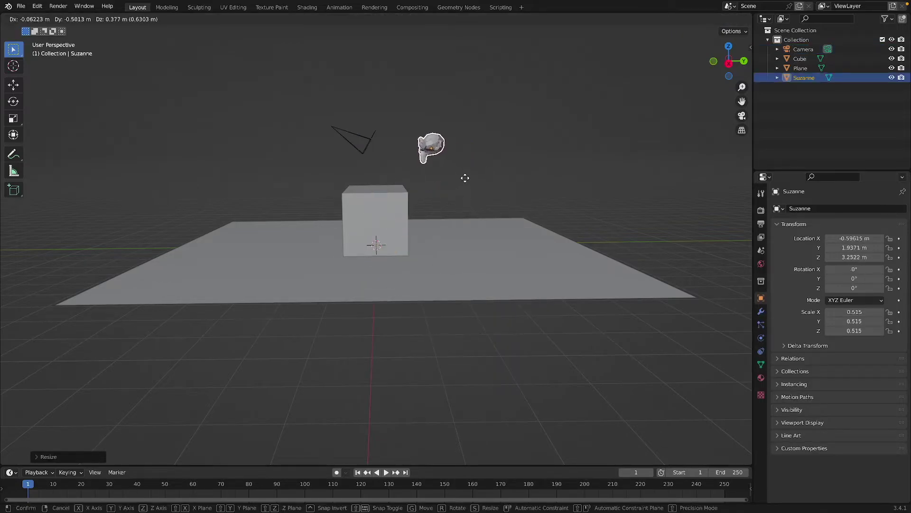
{"action": "left_click", "coordinate": [465, 183]}
{"action": "middle_click_drag", "start_coordinate": [465, 186], "coordinate": [467, 187]}
{"action": "key", "text": "g"}
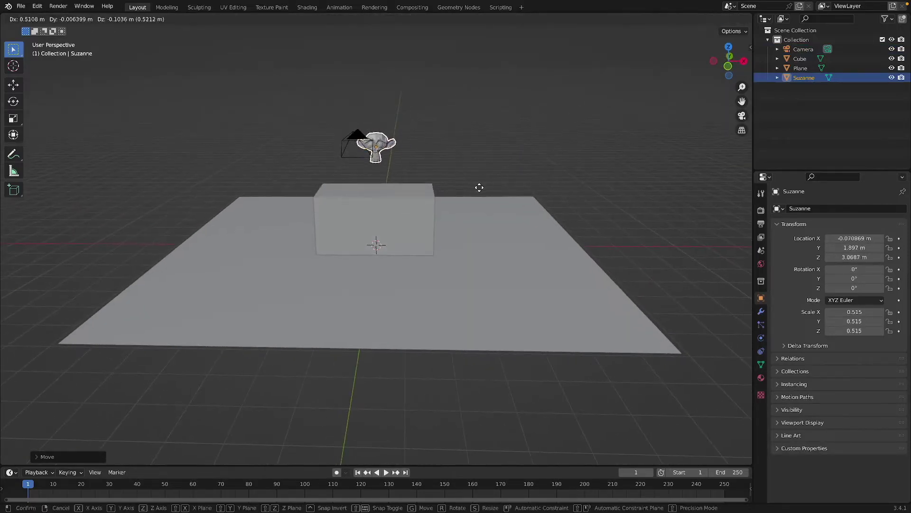
{"action": "left_click", "coordinate": [479, 188]}
Centre the monkey horizontally in the camera view by moving the camera to about Y -1.07 m, Z 4.71 m
{"action": "left_click", "coordinate": [359, 138]}
{"action": "key", "text": "g"}
{"action": "left_click", "coordinate": [370, 138]}
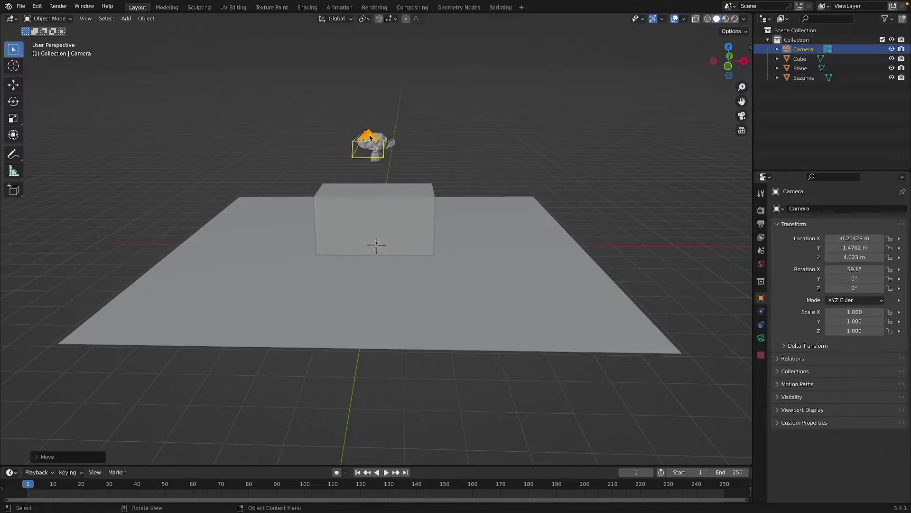
{"action": "key", "text": "KP_0"}
{"action": "key", "text": "g"}
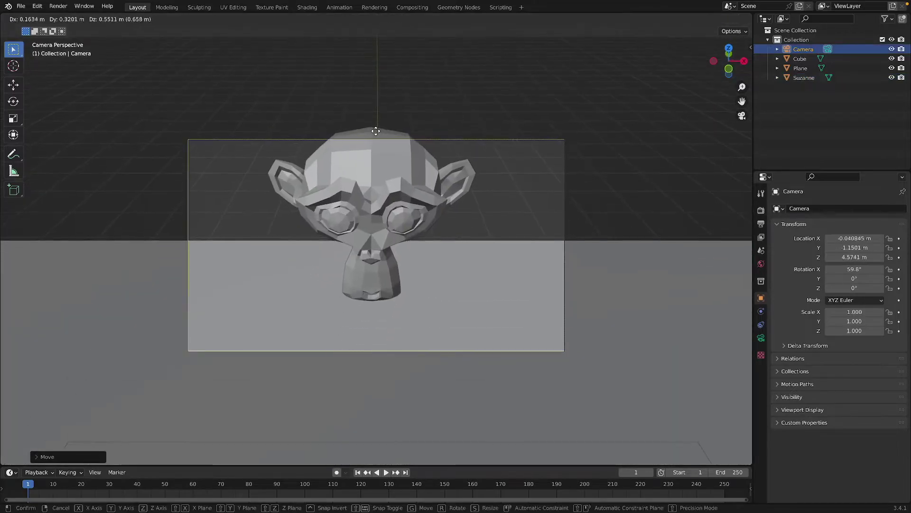
{"action": "left_click", "coordinate": [378, 117]}
Tilt the camera to about 75.6° around X and lower it to about Z 3.75 m to frame the monkey
{"action": "scroll", "coordinate": [477, 173], "scroll_direction": "down", "scroll_amount": 5}
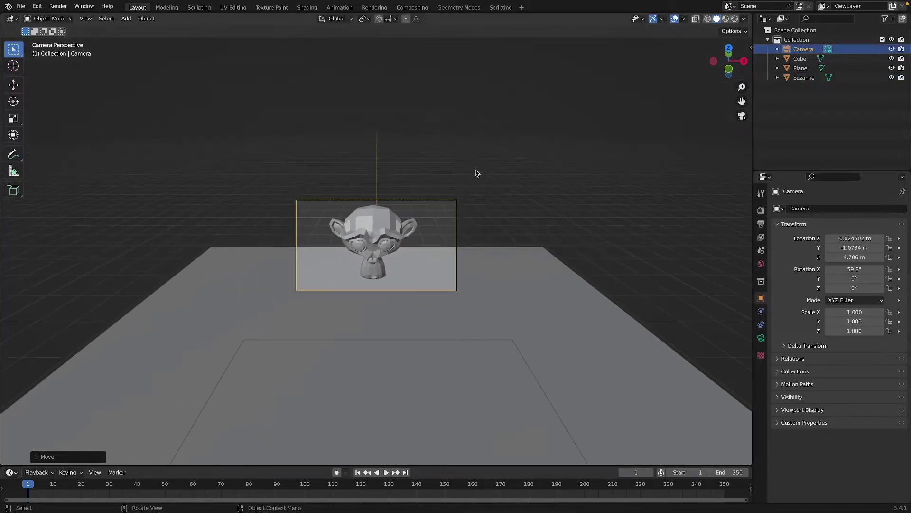
{"action": "key", "text": "r"}
{"action": "key", "text": "x"}
{"action": "left_click", "coordinate": [488, 199]}
{"action": "key", "text": "g"}
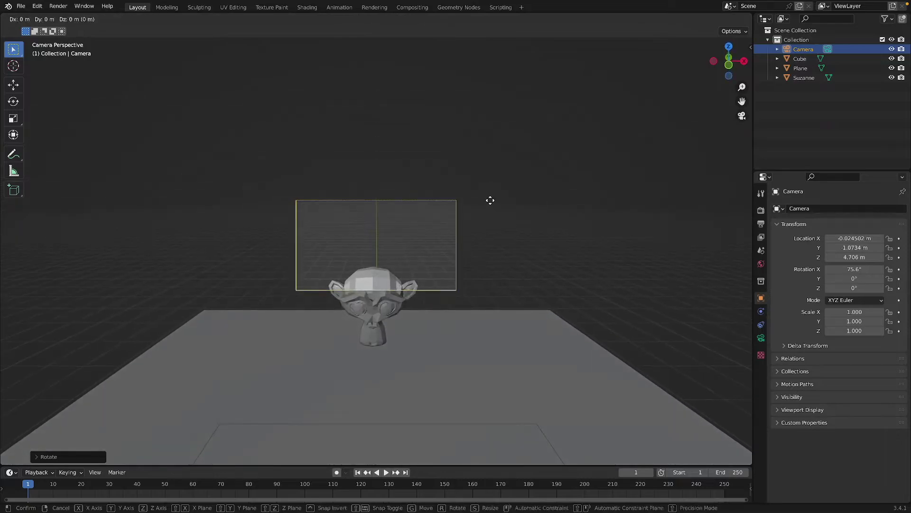
{"action": "key", "text": "z"}
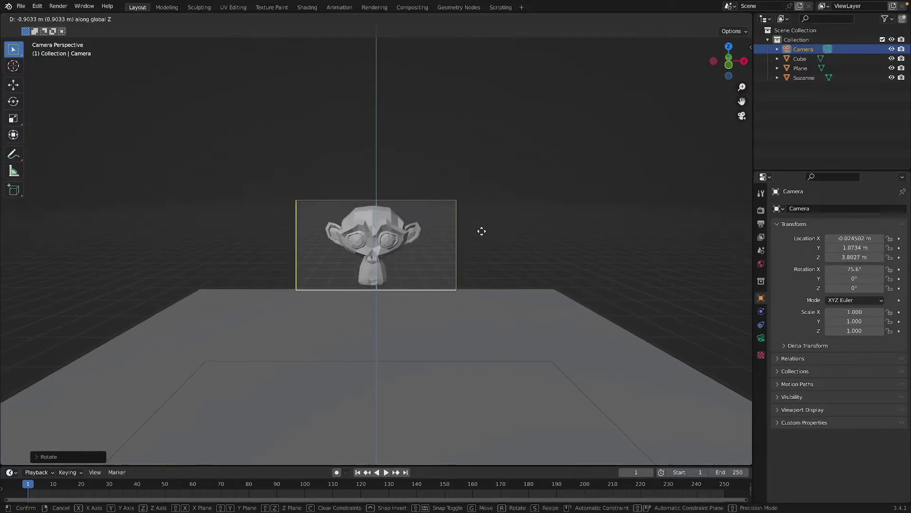
{"action": "left_click", "coordinate": [481, 235]}
Add a plane and rotate it 90° around the X axis so it stands upright
{"action": "scroll", "coordinate": [481, 236], "scroll_direction": "down", "scroll_amount": 2}
{"action": "key", "text": "shift+a"}
{"action": "mouse_move", "coordinate": [481, 236]}
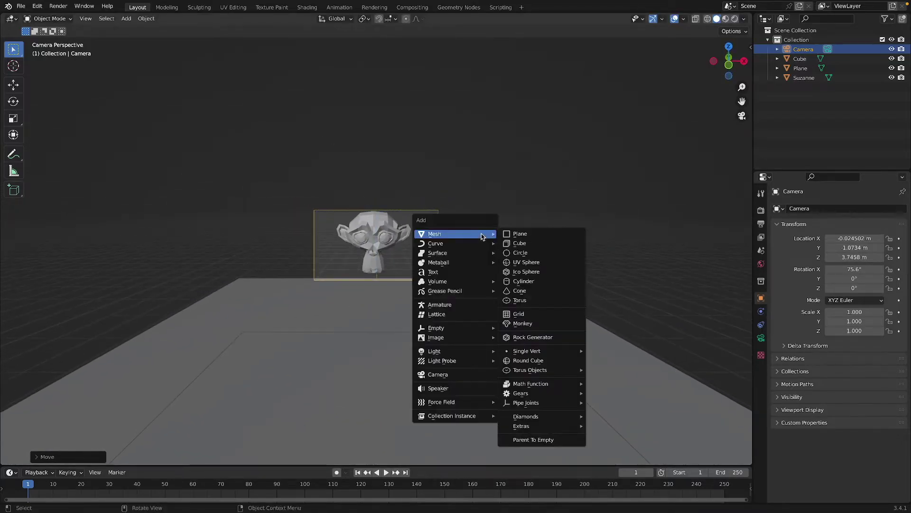
{"action": "left_click", "coordinate": [535, 236]}
{"action": "key", "text": "r"}
{"action": "key", "text": "x"}
{"action": "key", "text": "Return"}
Place the upright plane behind the monkey at about Y 3.93 m, Z 3.16 m and scale it to about 2.63 as a backdrop
{"action": "key", "text": "g"}
{"action": "key", "text": "z"}
{"action": "key", "text": "Return"}
{"action": "key", "text": "g"}
{"action": "key", "text": "y"}
{"action": "key", "text": "Return"}
{"action": "key", "text": "s"}
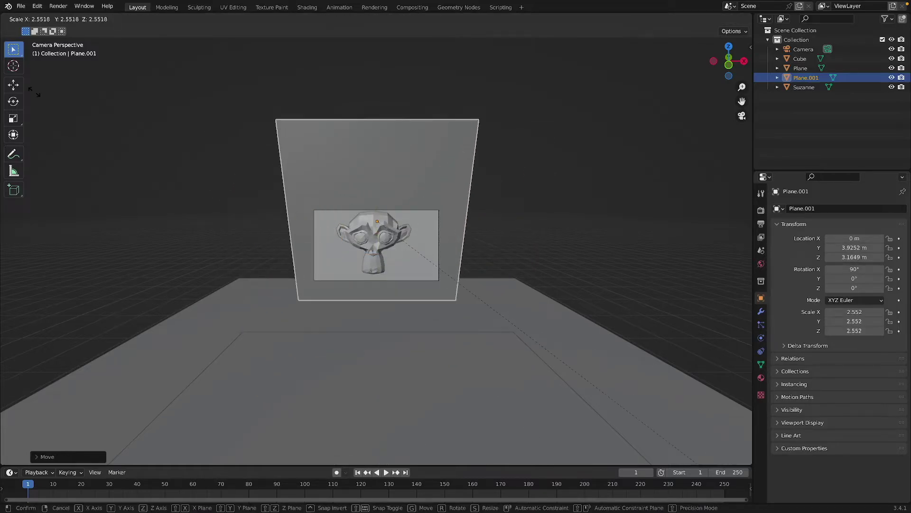
{"action": "key", "text": "Return"}
Examine the scene layout around the box, the monkey and the backdrop plane
{"action": "mouse_move", "coordinate": [499, 260]}
{"action": "middle_mouse_down"}
{"action": "mouse_move", "coordinate": [418, 260]}
{"action": "mouse_move", "coordinate": [499, 260]}
{"action": "middle_mouse_up"}
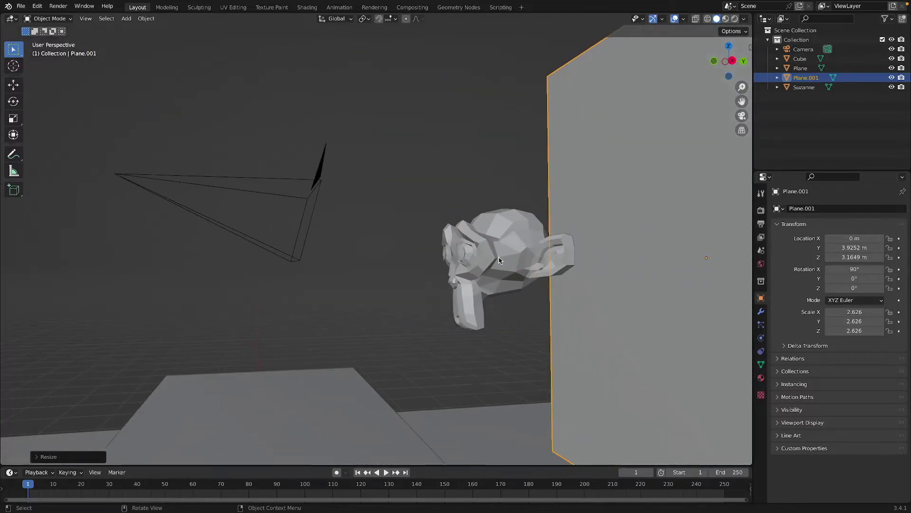
{"action": "scroll", "coordinate": [498, 260], "scroll_direction": "down", "scroll_amount": 5}
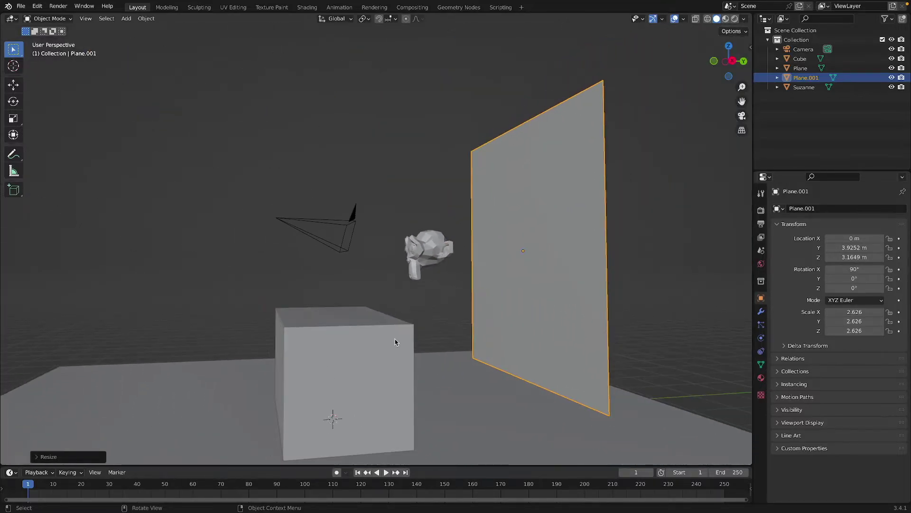
{"action": "left_click", "coordinate": [395, 341]}
{"action": "left_click", "coordinate": [427, 252]}
{"action": "middle_click_drag", "start_coordinate": [427, 252], "coordinate": [426, 249]}
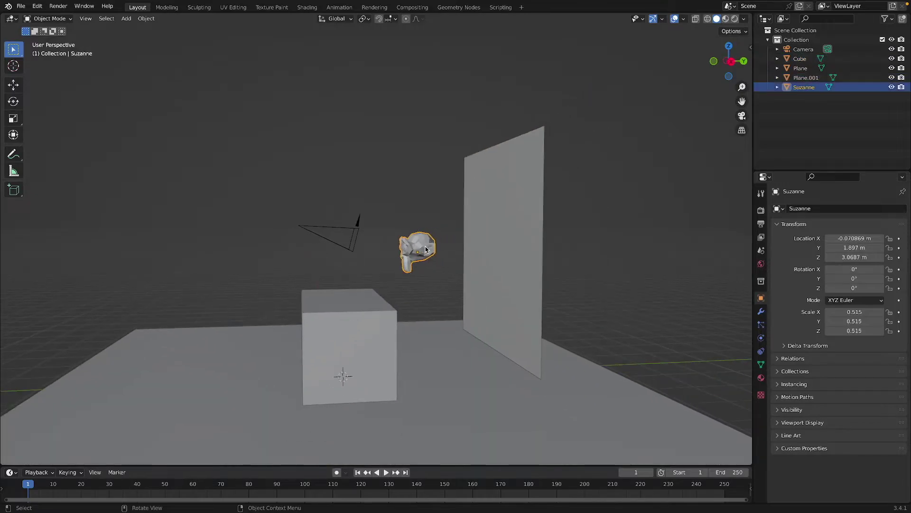
{"action": "left_click", "coordinate": [494, 252]}
{"action": "middle_click_drag", "start_coordinate": [494, 252], "coordinate": [492, 252]}
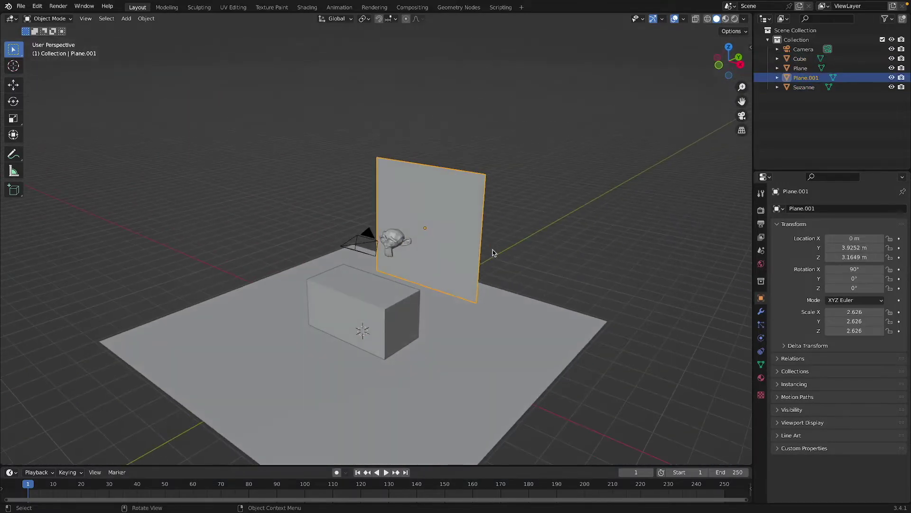
Set the world background strength to 0 and switch the viewport to rendered shading
{"action": "left_click", "coordinate": [760, 265]}
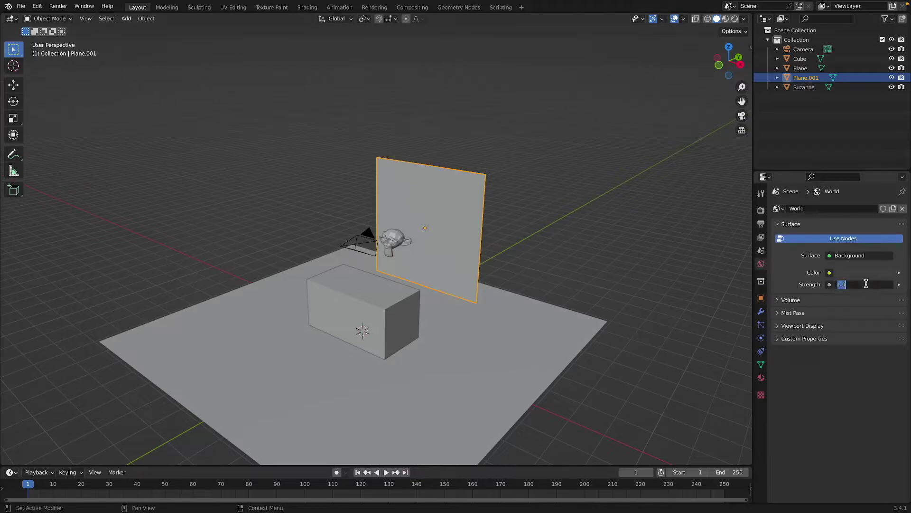
{"action": "mouse_move", "coordinate": [735, 23]}
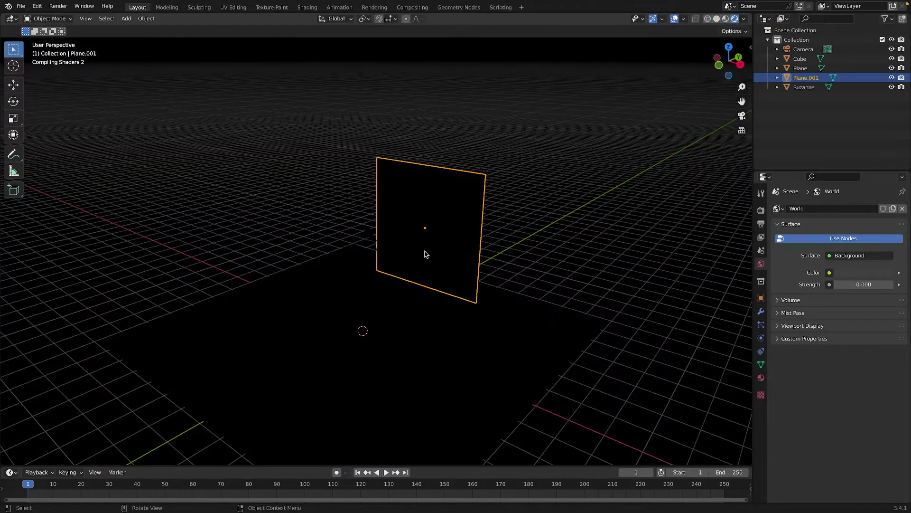
Add an area light to the scene
{"action": "middle_click_drag", "start_coordinate": [424, 251], "coordinate": [423, 250]}
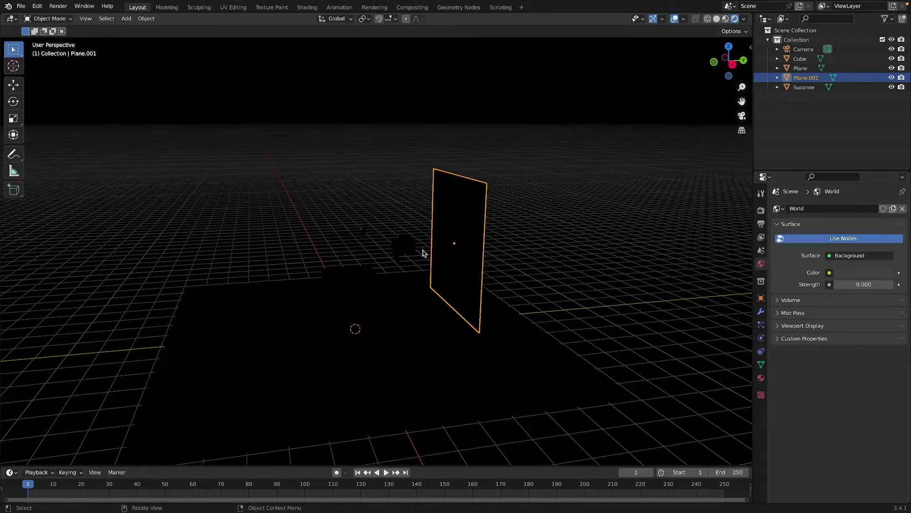
{"action": "key", "text": "shift+a"}
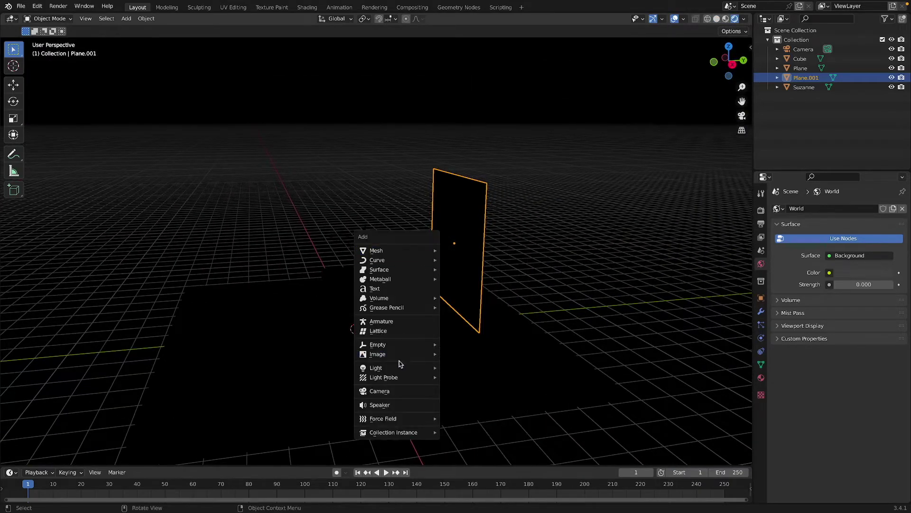
{"action": "mouse_move", "coordinate": [397, 379]}
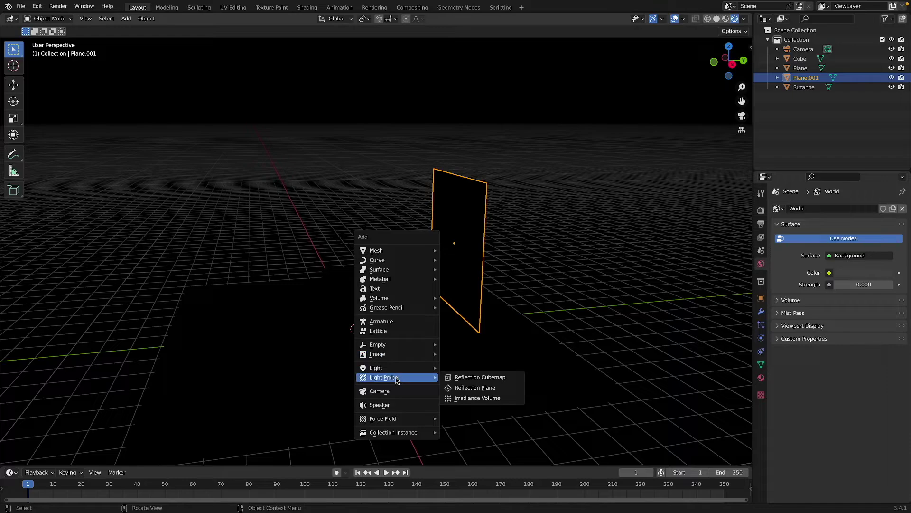
{"action": "mouse_move", "coordinate": [432, 369]}
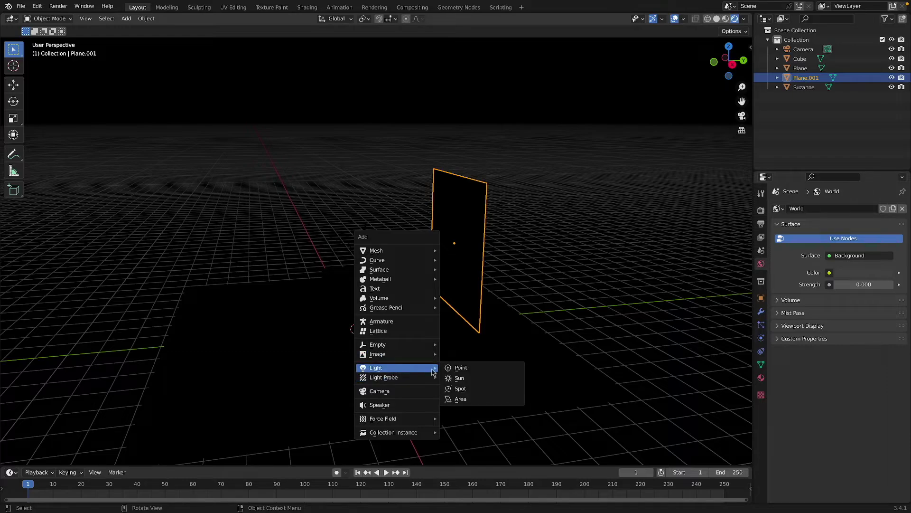
{"action": "left_click", "coordinate": [470, 402]}
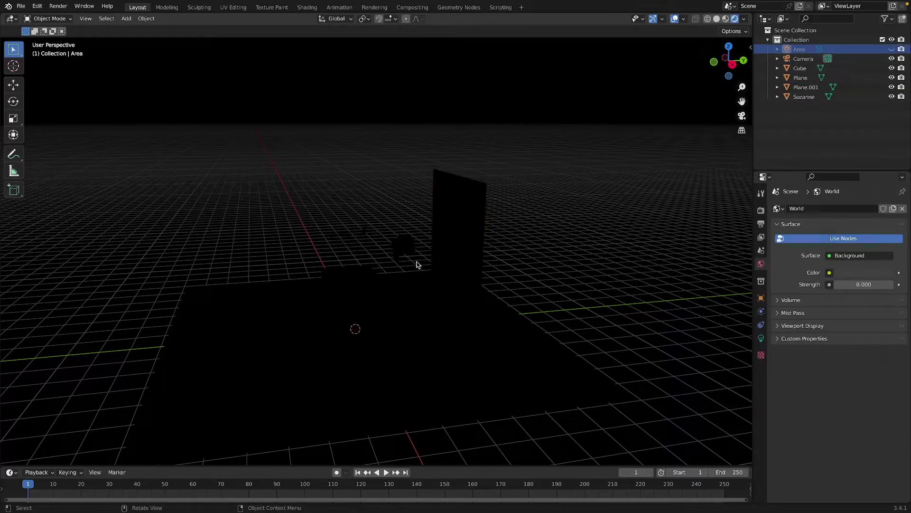
Move the area light up and behind the camera, about 4.5 m above the floor, and rotate it towards the backdrop
{"action": "key", "text": "g"}
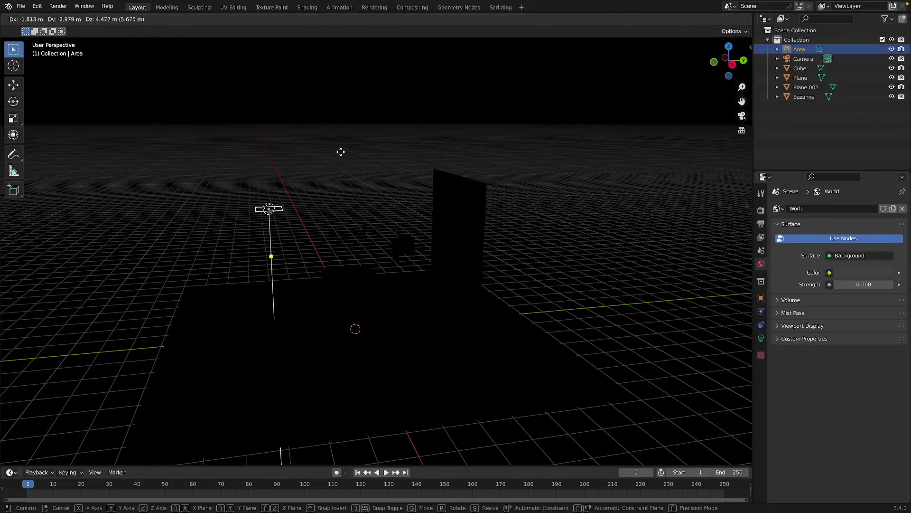
{"action": "left_click", "coordinate": [341, 152]}
{"action": "key", "text": "r"}
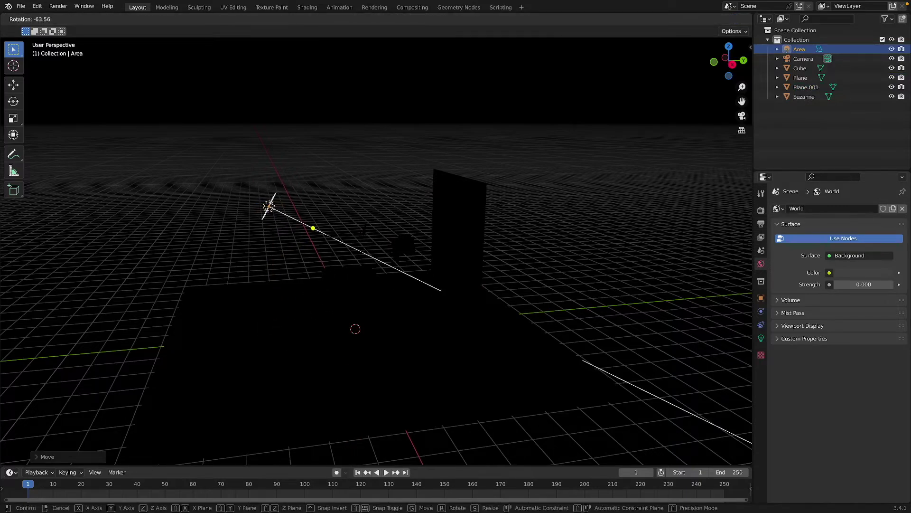
{"action": "left_click", "coordinate": [494, 170]}
Refine the area light's angle and position from the front and the side so it shines past the camera at the monkey
{"action": "scroll", "coordinate": [494, 170], "scroll_direction": "left", "scroll_amount": 10}
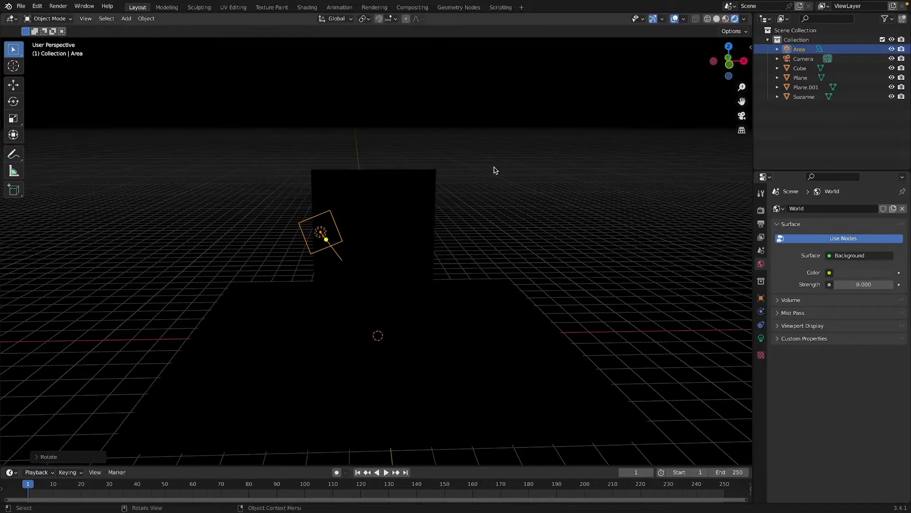
{"action": "key", "text": "r"}
{"action": "left_click", "coordinate": [450, 229]}
{"action": "key", "text": "g"}
{"action": "left_click", "coordinate": [482, 223]}
{"action": "scroll", "coordinate": [482, 222], "scroll_direction": "right", "scroll_amount": 10}
{"action": "scroll", "coordinate": [484, 226], "scroll_direction": "right", "scroll_amount": 5}
{"action": "key", "text": "r"}
{"action": "left_click", "coordinate": [549, 222]}
{"action": "key", "text": "g"}
{"action": "left_click", "coordinate": [526, 235]}
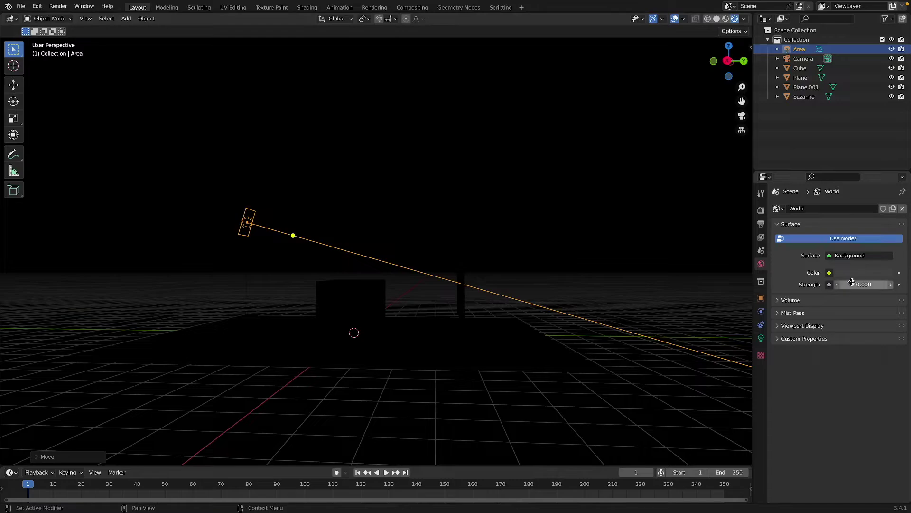
Raise the area light's power to about 145.6 W
{"action": "left_click_drag", "start_coordinate": [844, 284], "coordinate": [883, 284]}
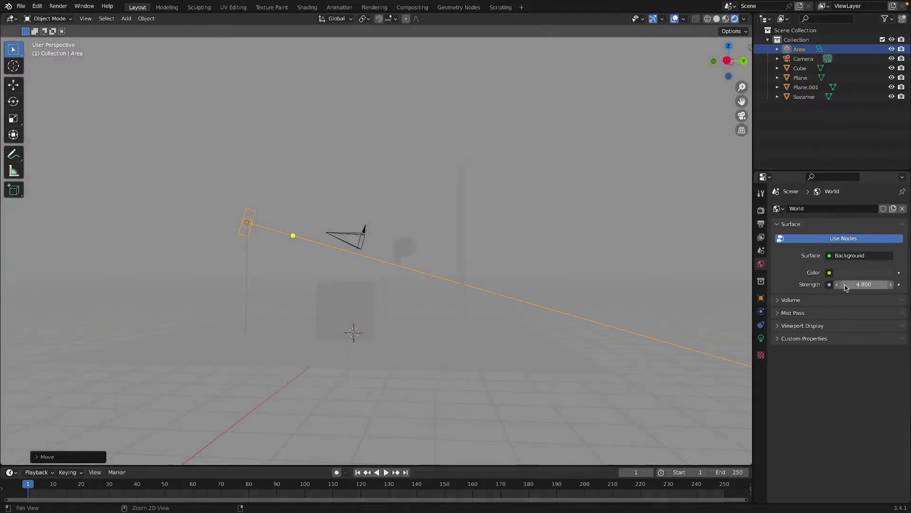
{"action": "key", "text": "ctrl+z"}
{"action": "left_click", "coordinate": [763, 338]}
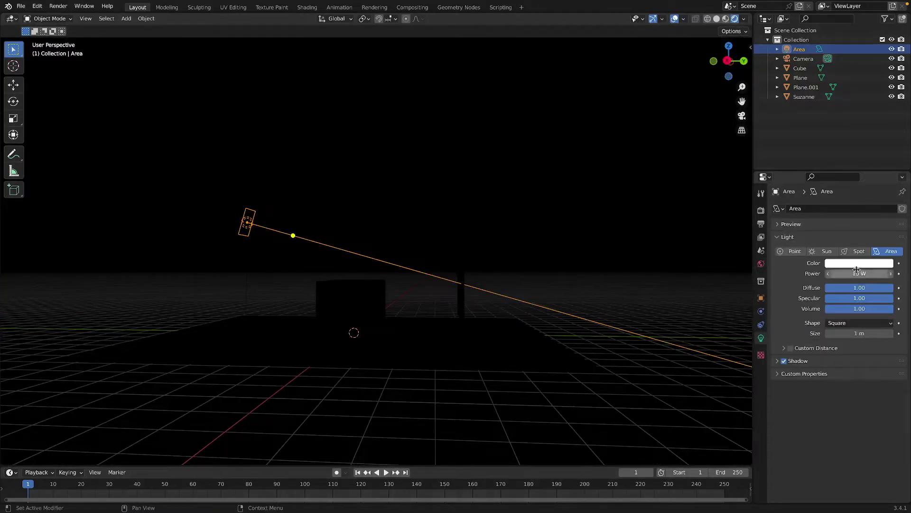
{"action": "left_click_drag", "start_coordinate": [857, 273], "coordinate": [887, 273]}
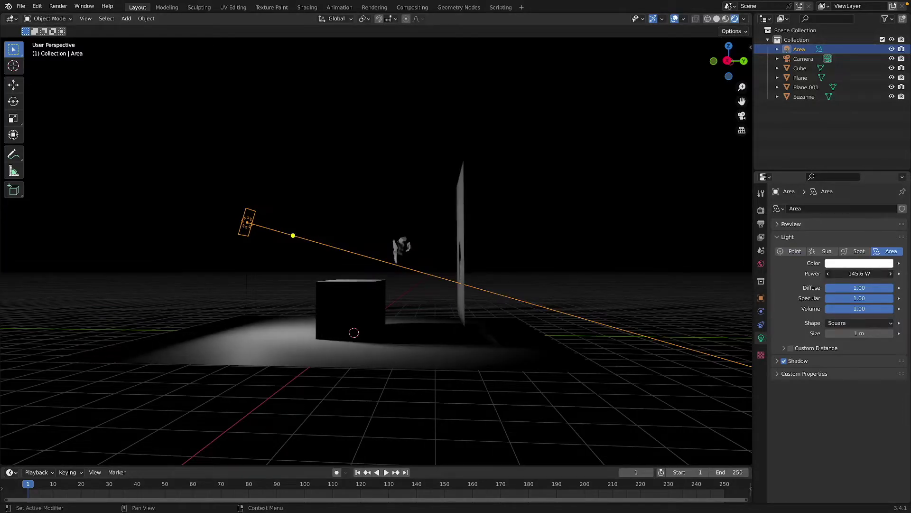
{"action": "scroll", "coordinate": [411, 301], "scroll_direction": "left", "scroll_amount": 10}
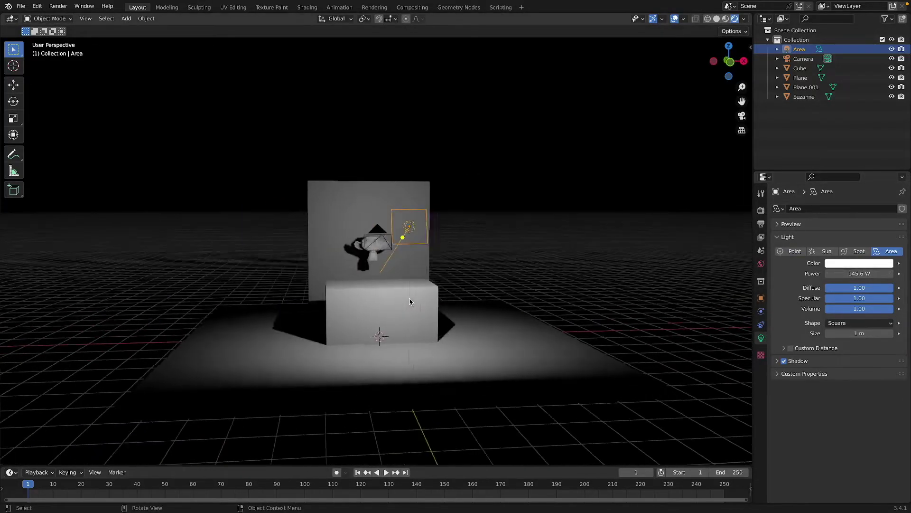
Move the area light higher and nearer the scene's centre line, and tint its colour faint violet with hue 0.729 and saturation 0.110
{"action": "scroll", "coordinate": [411, 302], "scroll_direction": "right", "scroll_amount": 3}
{"action": "scroll", "coordinate": [411, 301], "scroll_direction": "up", "scroll_amount": 2}
{"action": "key", "text": "g"}
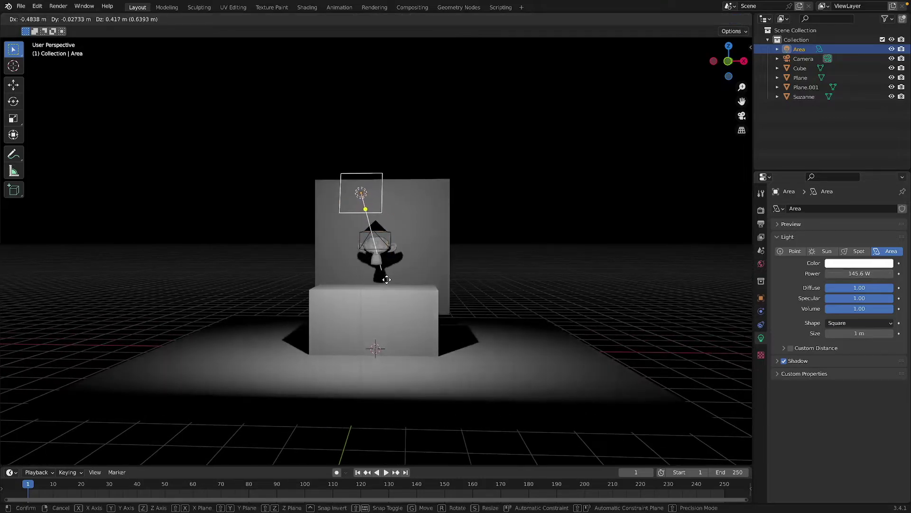
{"action": "left_click", "coordinate": [385, 282]}
{"action": "scroll", "coordinate": [385, 280], "scroll_direction": "up", "scroll_amount": 8}
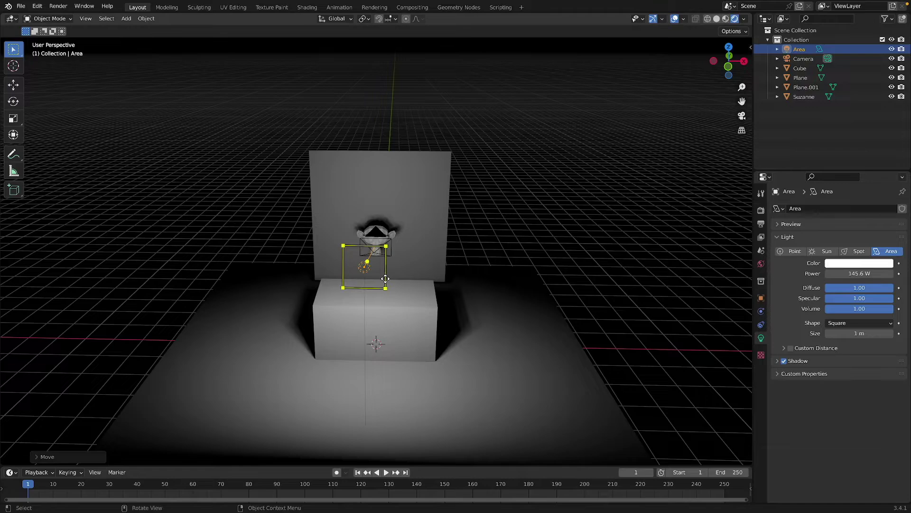
{"action": "left_click", "coordinate": [858, 263]}
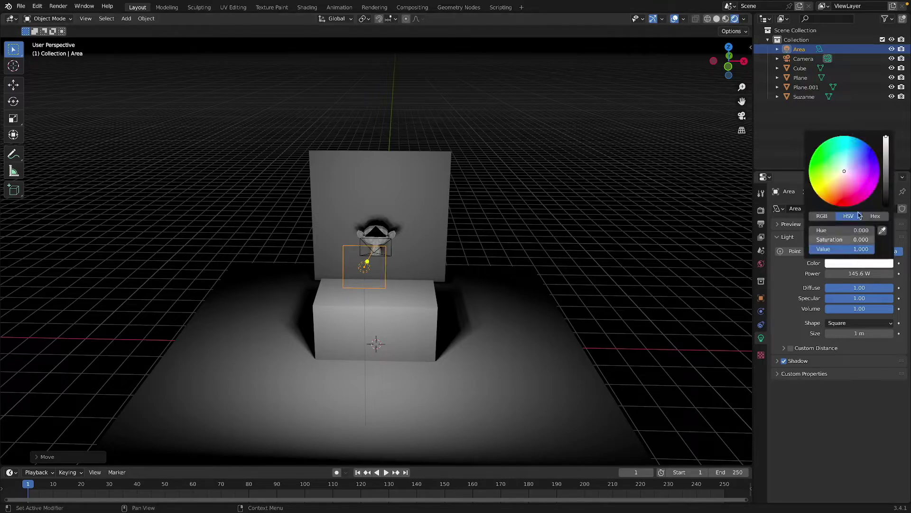
{"action": "left_click", "coordinate": [847, 167]}
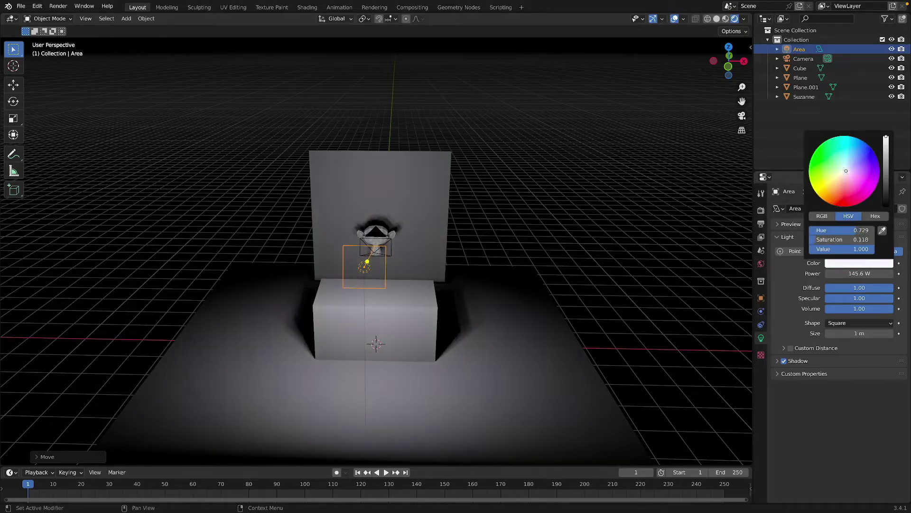
Duplicate the area light, place the copy over the box, and clear its rotation so it points straight down
{"action": "middle_click_drag", "start_coordinate": [464, 315], "coordinate": [417, 305]}
{"action": "key", "text": "shift+d"}
{"action": "right_click", "coordinate": [462, 317]}
{"action": "key", "text": "g"}
{"action": "key", "text": "r"}
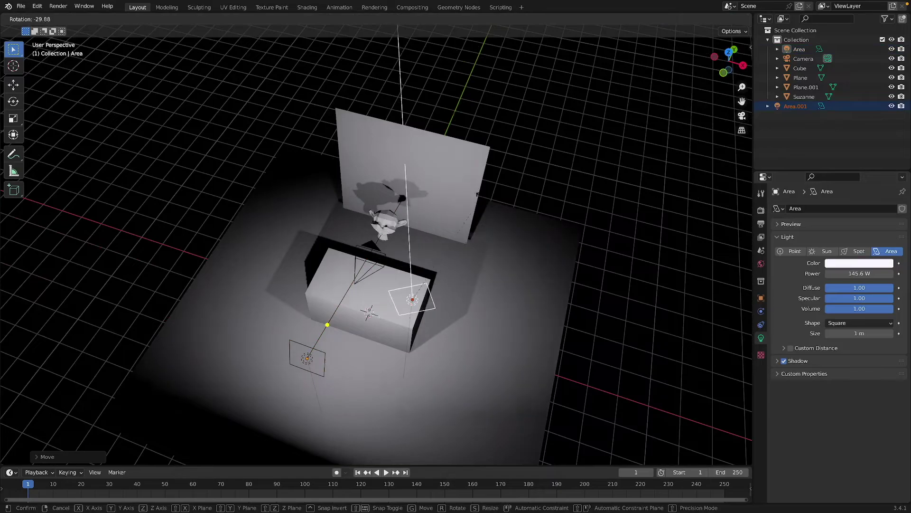
{"action": "left_click", "coordinate": [464, 213]}
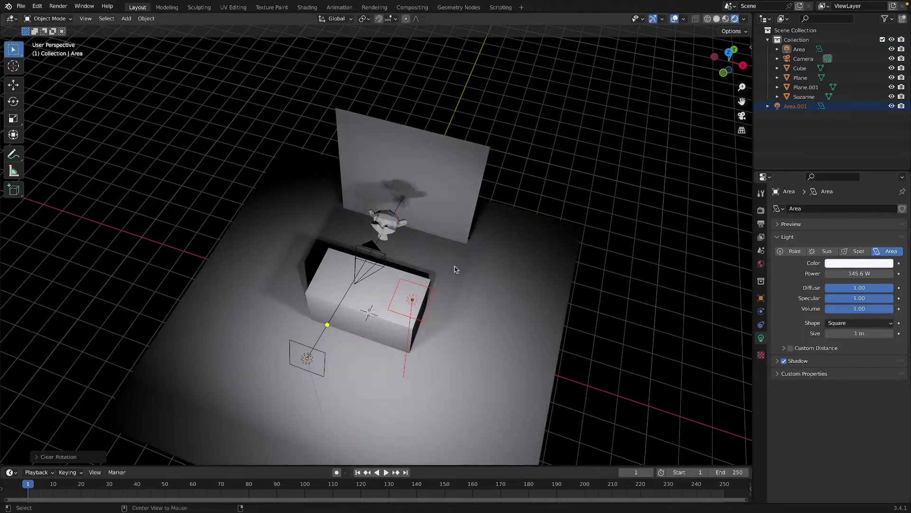
Move the duplicated area light directly above the monkey, in front of the backdrop
{"action": "key", "text": "g"}
{"action": "left_click", "coordinate": [449, 130]}
{"action": "middle_click_drag", "start_coordinate": [450, 130], "coordinate": [465, 141]}
{"action": "key", "text": "g"}
{"action": "left_click", "coordinate": [466, 139]}
{"action": "key", "text": "g"}
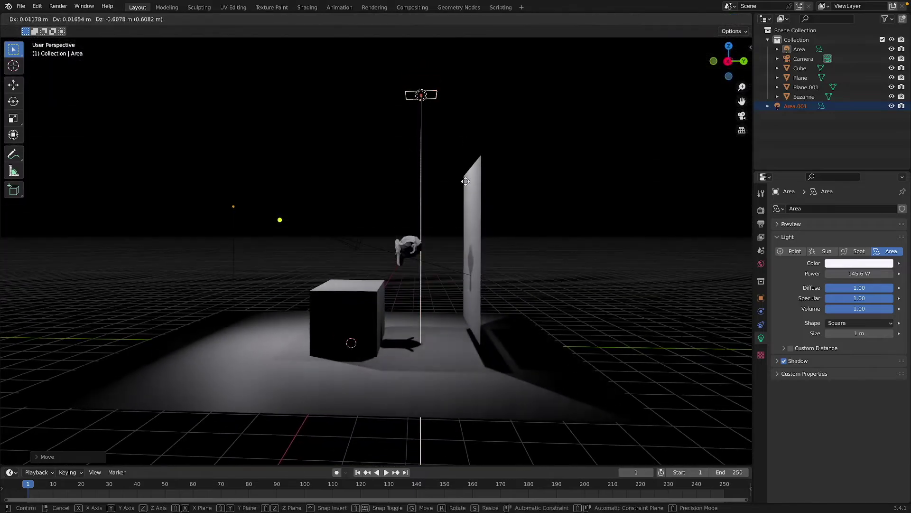
{"action": "left_click", "coordinate": [447, 225]}
Set the original area light's colour back to white
{"action": "middle_click_drag", "start_coordinate": [447, 226], "coordinate": [465, 227]}
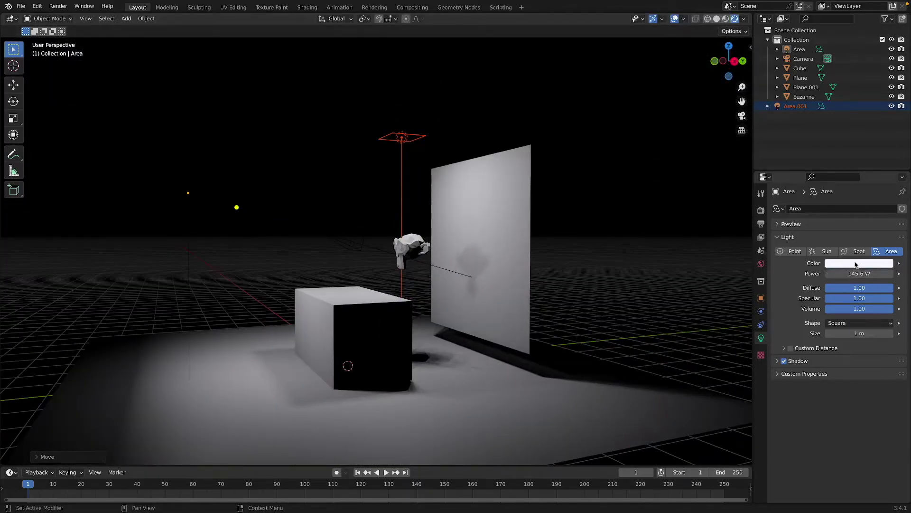
{"action": "left_click", "coordinate": [857, 265]}
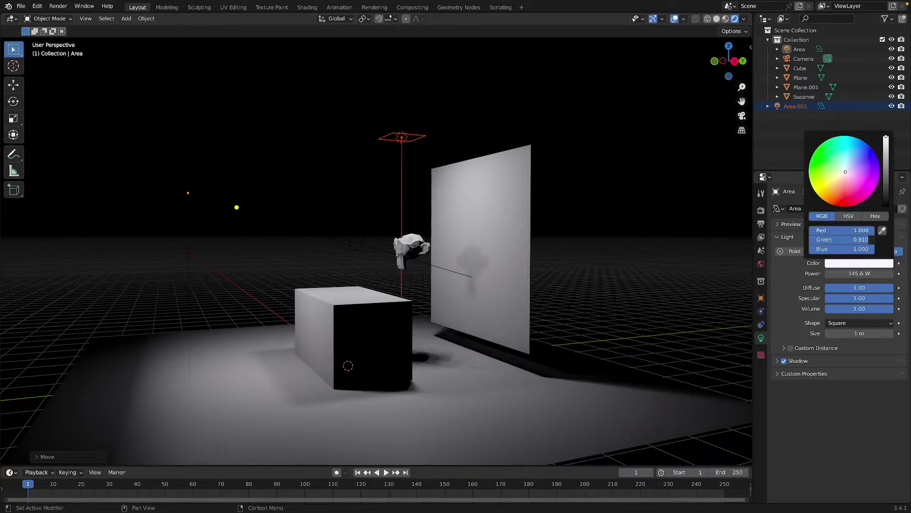
{"action": "middle_click_drag", "start_coordinate": [335, 313], "coordinate": [335, 313]}
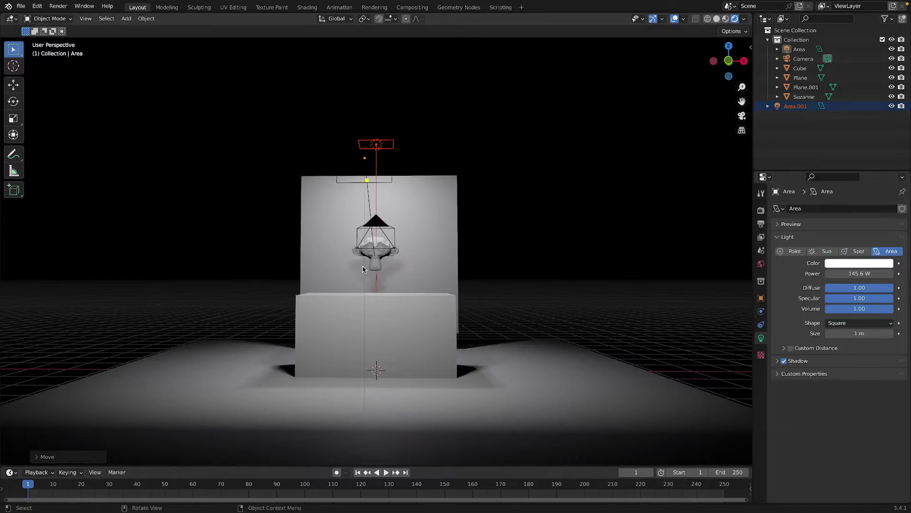
Examine the lighting on the monkey up close and through the camera
{"action": "scroll", "coordinate": [363, 268], "scroll_direction": "up", "scroll_amount": 1}
{"action": "scroll", "coordinate": [363, 267], "scroll_direction": "up", "scroll_amount": 8}
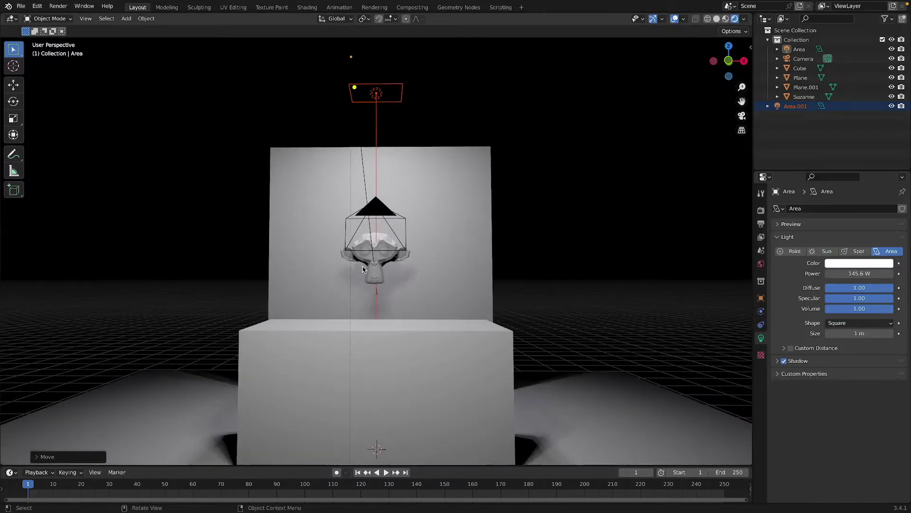
{"action": "scroll", "coordinate": [363, 269], "scroll_direction": "down", "scroll_amount": 8}
{"action": "scroll", "coordinate": [363, 269], "scroll_direction": "up", "scroll_amount": 10}
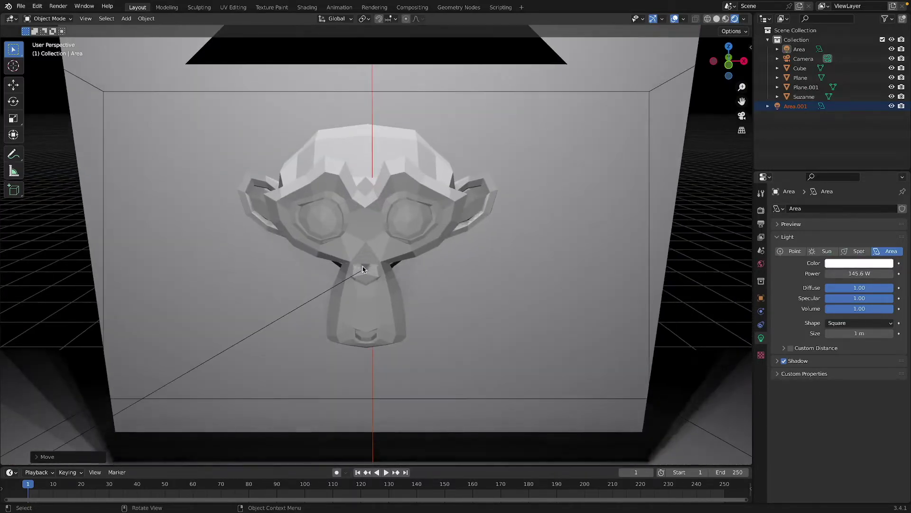
{"action": "scroll", "coordinate": [363, 268], "scroll_direction": "down", "scroll_amount": 3}
{"action": "key", "text": "KP_0"}
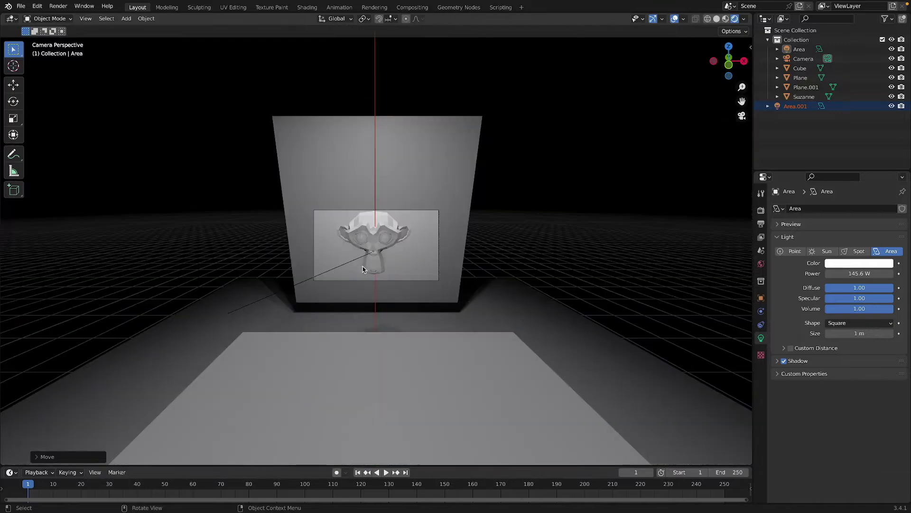
{"action": "middle_click_drag", "start_coordinate": [363, 269], "coordinate": [361, 252]}
{"action": "scroll", "coordinate": [363, 266], "scroll_direction": "down", "scroll_amount": 4}
Inspect the shadow on the backdrop and the placement of both area lights and the camera from several angles
{"action": "left_click", "coordinate": [535, 281]}
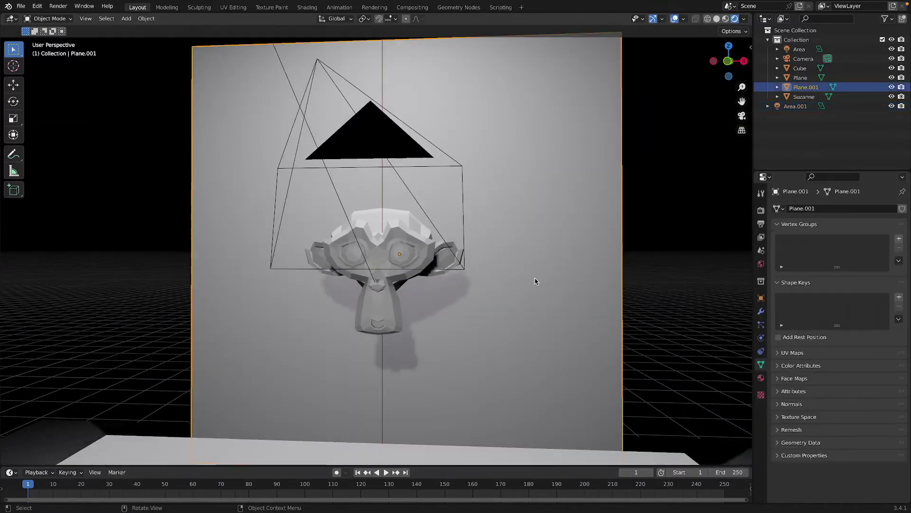
{"action": "scroll", "coordinate": [535, 281], "scroll_direction": "down", "scroll_amount": 5}
{"action": "middle_click_drag", "start_coordinate": [534, 281], "coordinate": [589, 281]}
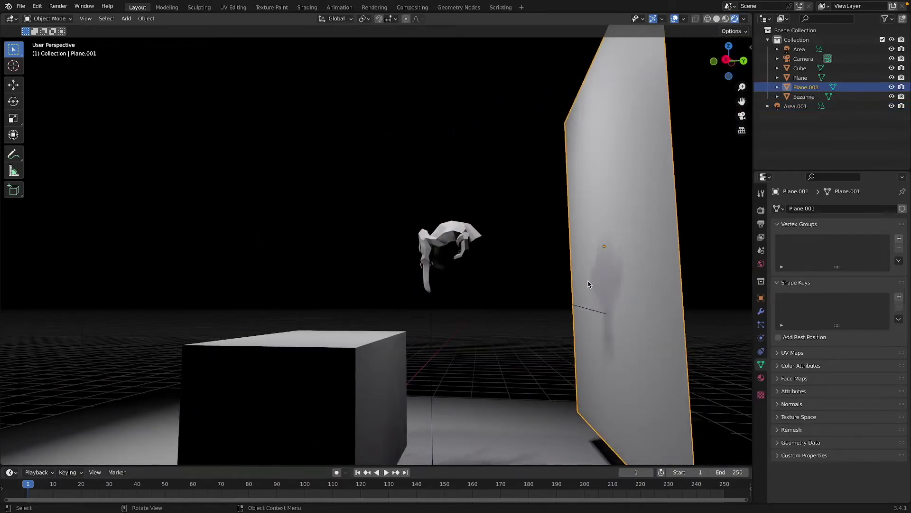
{"action": "scroll", "coordinate": [588, 284], "scroll_direction": "down", "scroll_amount": 5}
{"action": "middle_click_drag", "start_coordinate": [588, 284], "coordinate": [485, 302]}
{"action": "left_click", "coordinate": [388, 147]}
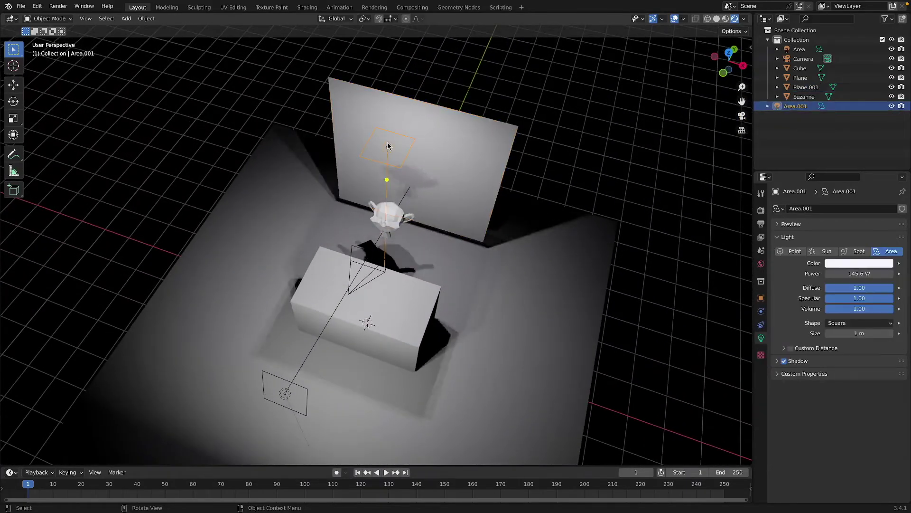
{"action": "left_click", "coordinate": [277, 391]}
{"action": "left_click", "coordinate": [284, 393]}
{"action": "left_click", "coordinate": [329, 383]}
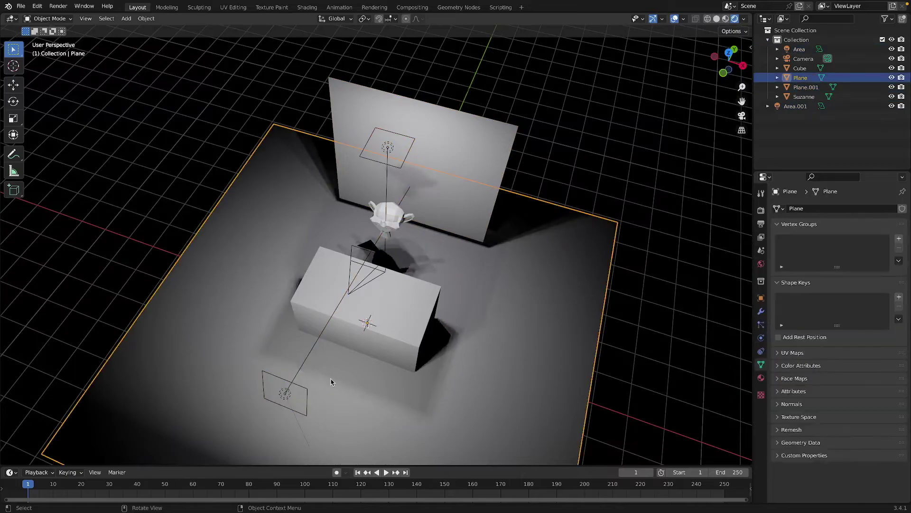
{"action": "middle_click_drag", "start_coordinate": [330, 383], "coordinate": [578, 268]}
{"action": "left_click", "coordinate": [346, 252]}
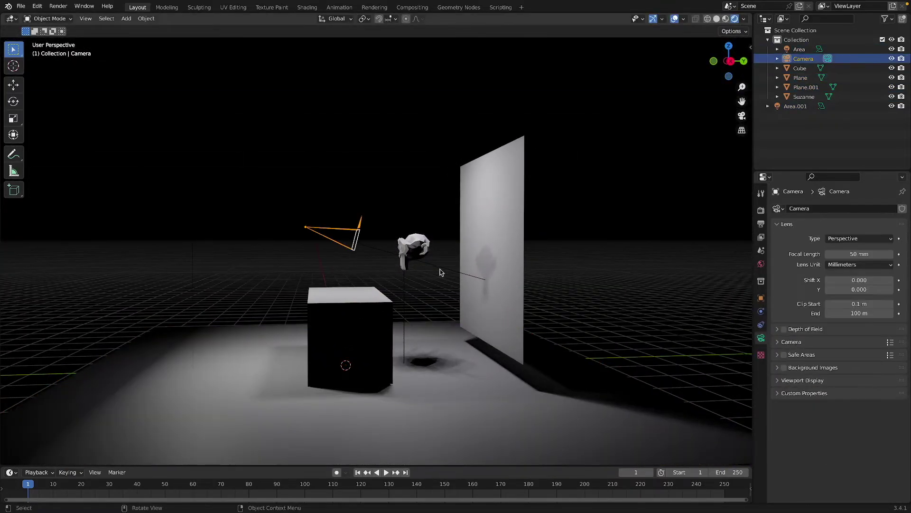
{"action": "left_click", "coordinate": [379, 244]}
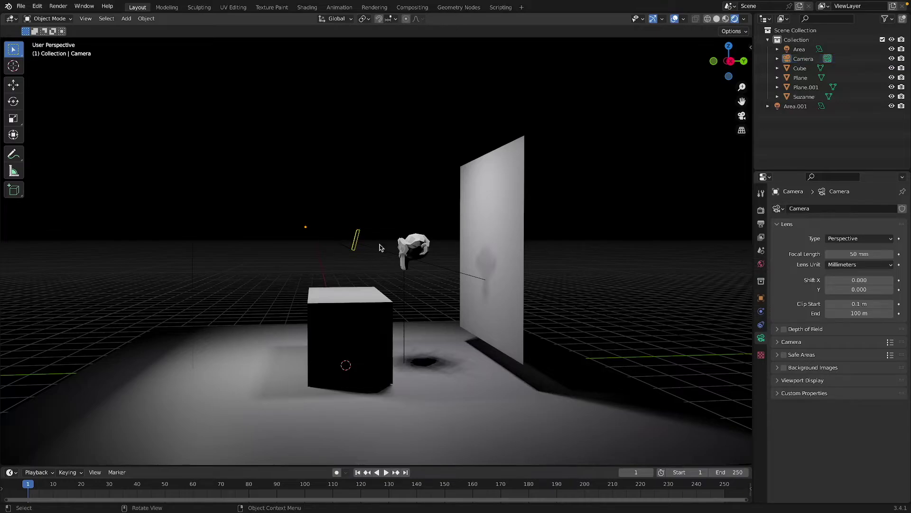
{"action": "left_click", "coordinate": [468, 273]}
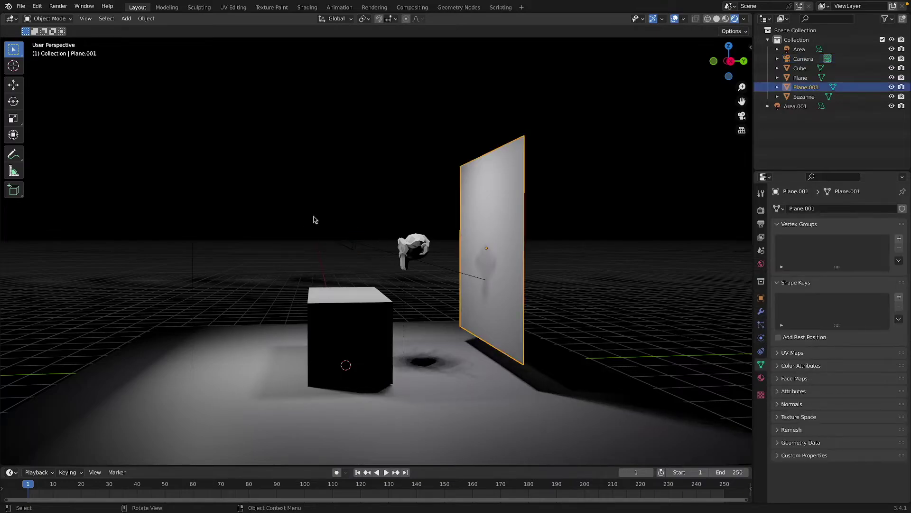
Rotate and reposition the original area light behind the camera so it shines from a raised position towards the monkey and backdrop
{"action": "left_click", "coordinate": [188, 198]}
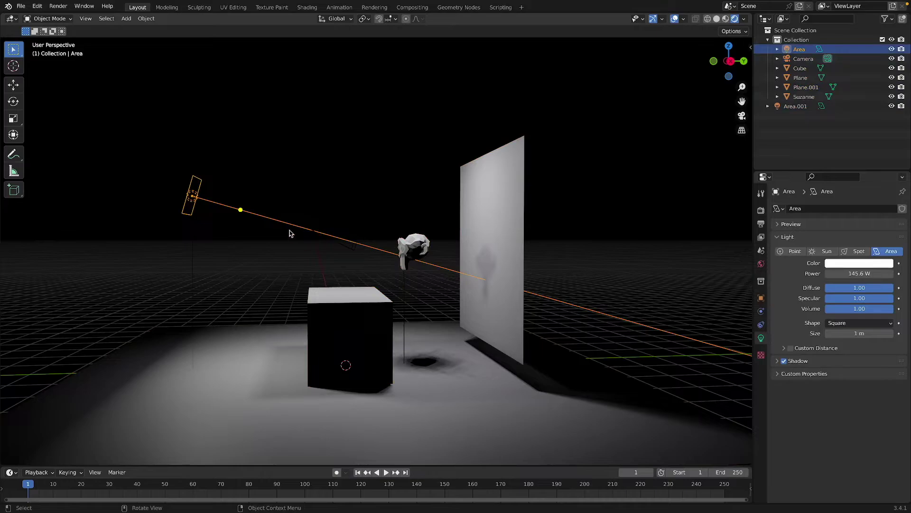
{"action": "key", "text": "r"}
{"action": "left_click", "coordinate": [445, 250]}
{"action": "key", "text": "g"}
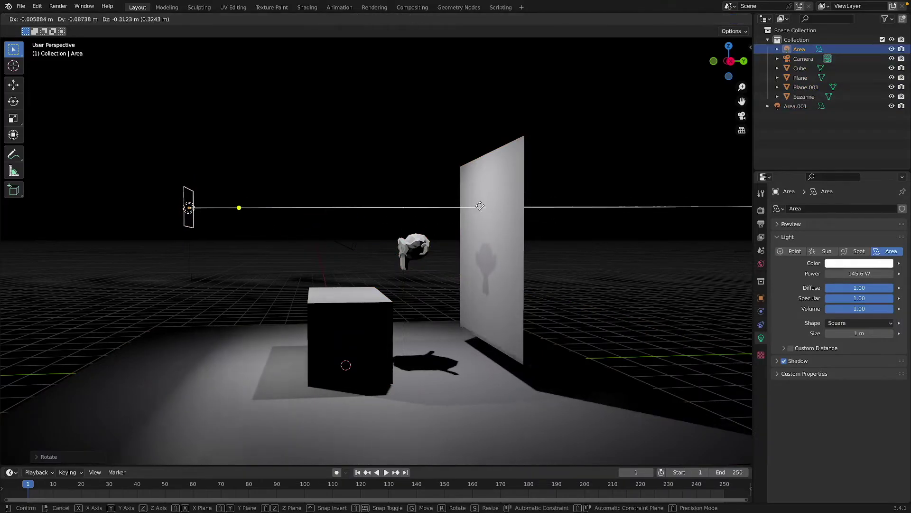
{"action": "left_click", "coordinate": [453, 247]}
{"action": "key", "text": "r"}
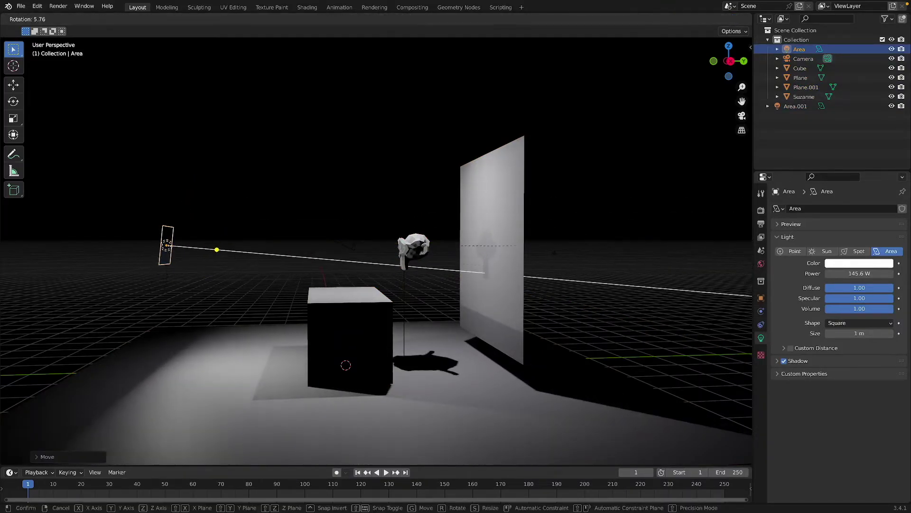
{"action": "left_click", "coordinate": [536, 300]}
{"action": "key", "text": "g"}
{"action": "left_click", "coordinate": [531, 212]}
Add a point light to the scene
{"action": "scroll", "coordinate": [530, 212], "scroll_direction": "left", "scroll_amount": 10}
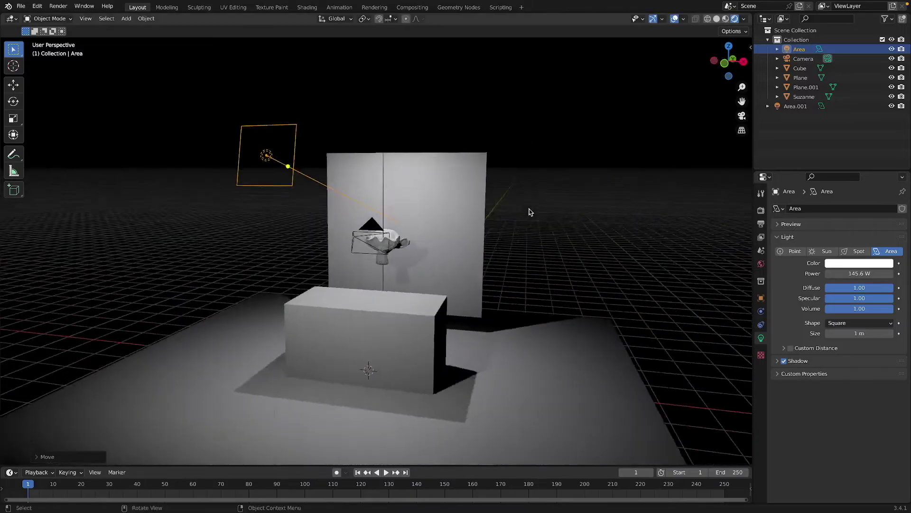
{"action": "scroll", "coordinate": [530, 212], "scroll_direction": "up", "scroll_amount": 4}
{"action": "scroll", "coordinate": [530, 211], "scroll_direction": "up", "scroll_amount": 8}
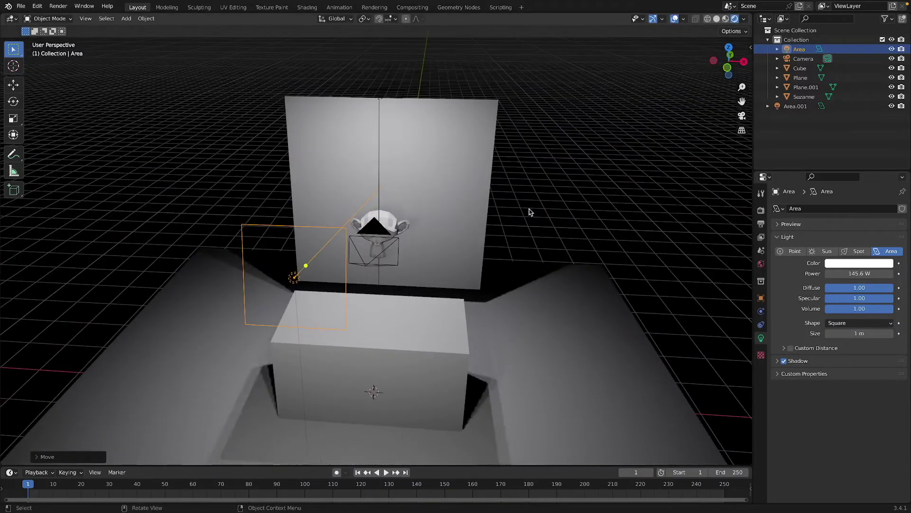
{"action": "key", "text": "shift+a"}
{"action": "mouse_move", "coordinate": [477, 236]}
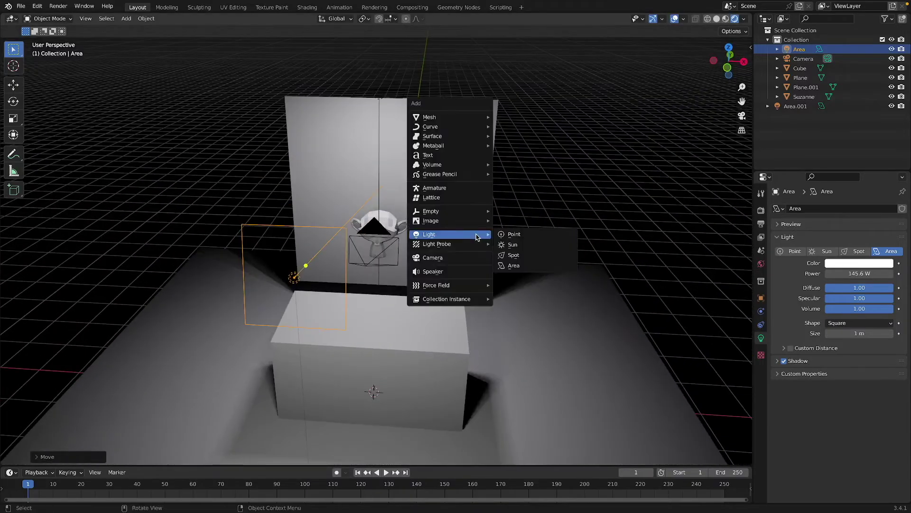
{"action": "left_click", "coordinate": [514, 235]}
Raise the point light out of the box to the side of the monkey and set its power to 100 W
{"action": "scroll", "coordinate": [511, 238], "scroll_direction": "left", "scroll_amount": 10}
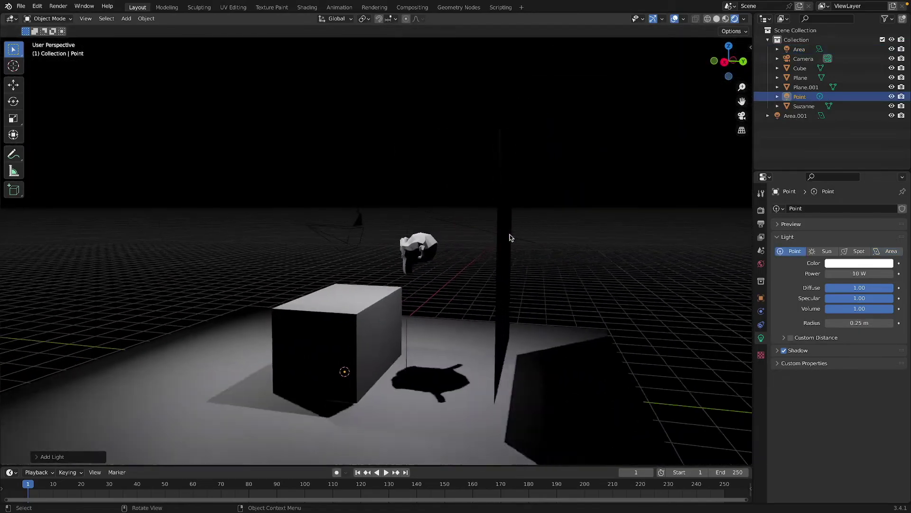
{"action": "key", "text": "g"}
{"action": "left_click", "coordinate": [525, 142]}
{"action": "scroll", "coordinate": [524, 143], "scroll_direction": "down", "scroll_amount": 10}
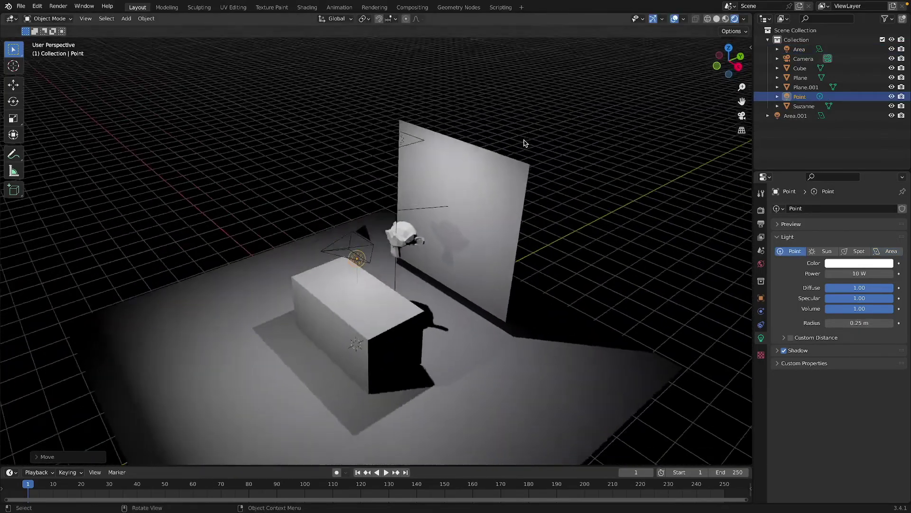
{"action": "scroll", "coordinate": [525, 144], "scroll_direction": "left", "scroll_amount": 10}
{"action": "key", "text": "g"}
{"action": "left_click", "coordinate": [586, 146]}
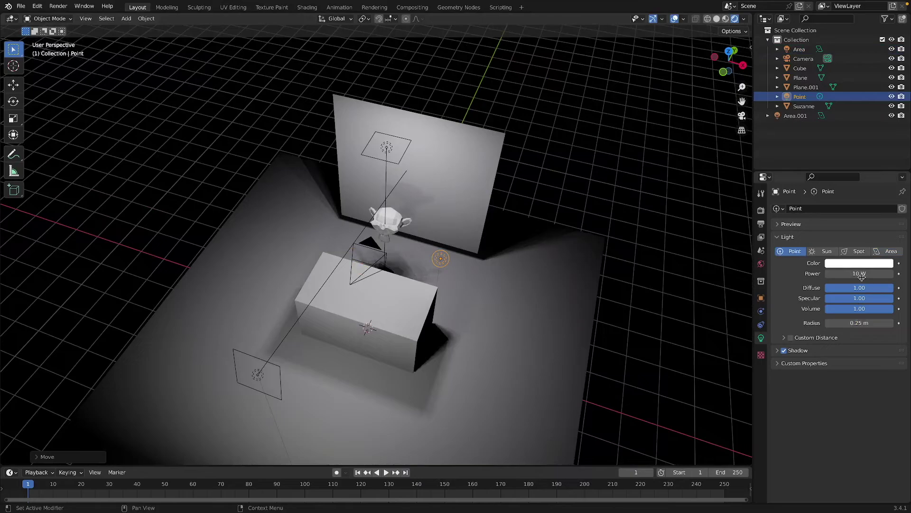
{"action": "key", "text": "Return"}
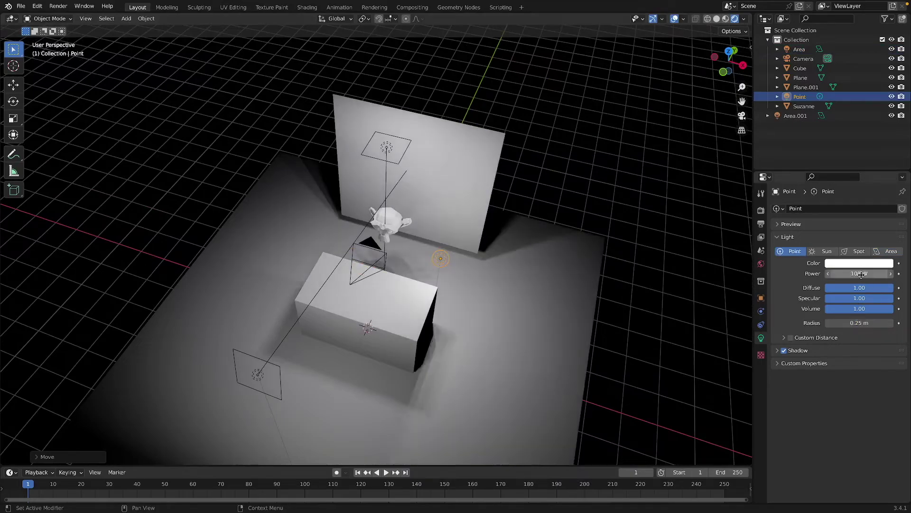
{"action": "scroll", "coordinate": [574, 296], "scroll_direction": "up", "scroll_amount": 15}
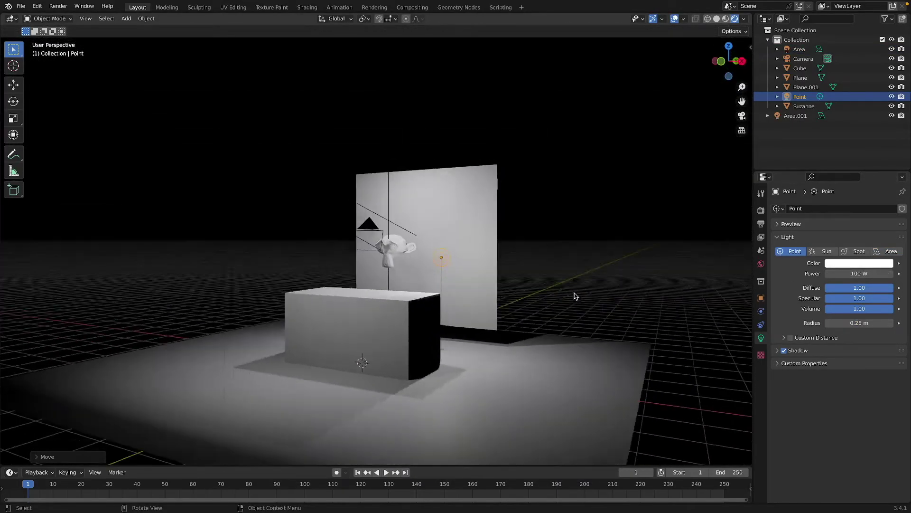
Move the point light closer to the monkey
{"action": "scroll", "coordinate": [575, 296], "scroll_direction": "up", "scroll_amount": 3}
{"action": "key", "text": "g"}
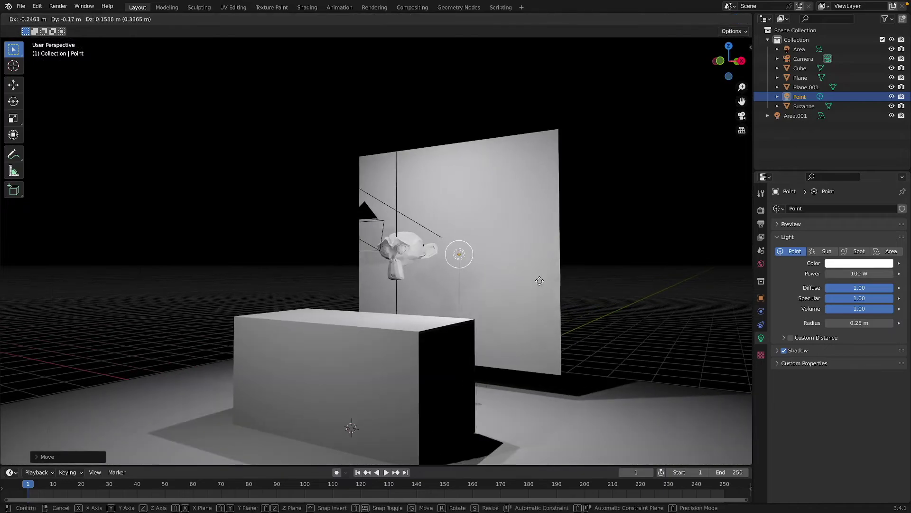
{"action": "left_click", "coordinate": [520, 287]}
Shift the point light outward to the side of the monkey, level with its head and near the backdrop's side edge
{"action": "middle_click_drag", "start_coordinate": [400, 215], "coordinate": [403, 198]}
{"action": "left_click", "coordinate": [399, 198]}
{"action": "left_click", "coordinate": [399, 199]}
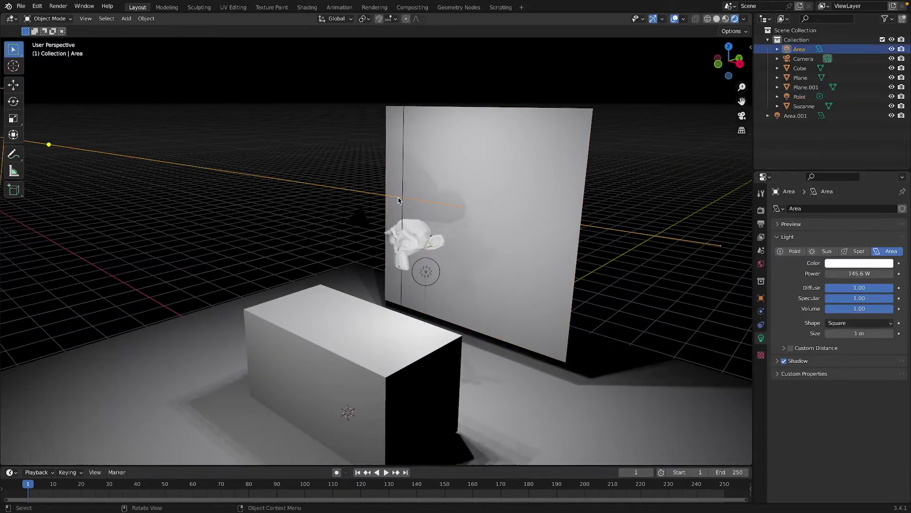
{"action": "left_click", "coordinate": [405, 203]}
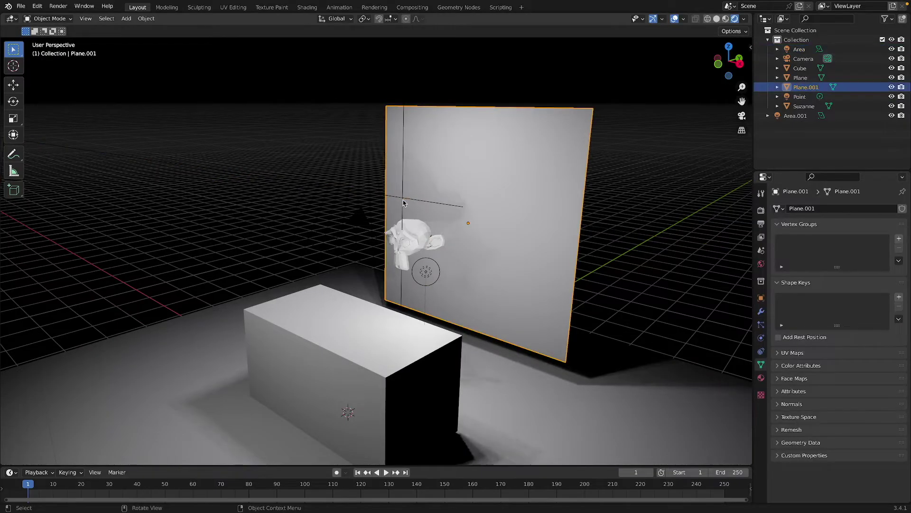
{"action": "left_click", "coordinate": [405, 203]}
{"action": "left_click", "coordinate": [426, 268]}
{"action": "left_click", "coordinate": [425, 268]}
{"action": "middle_click_drag", "start_coordinate": [308, 267], "coordinate": [477, 273]}
{"action": "key", "text": "g"}
{"action": "left_click", "coordinate": [405, 277]}
{"action": "key", "text": "g"}
{"action": "left_click", "coordinate": [478, 267]}
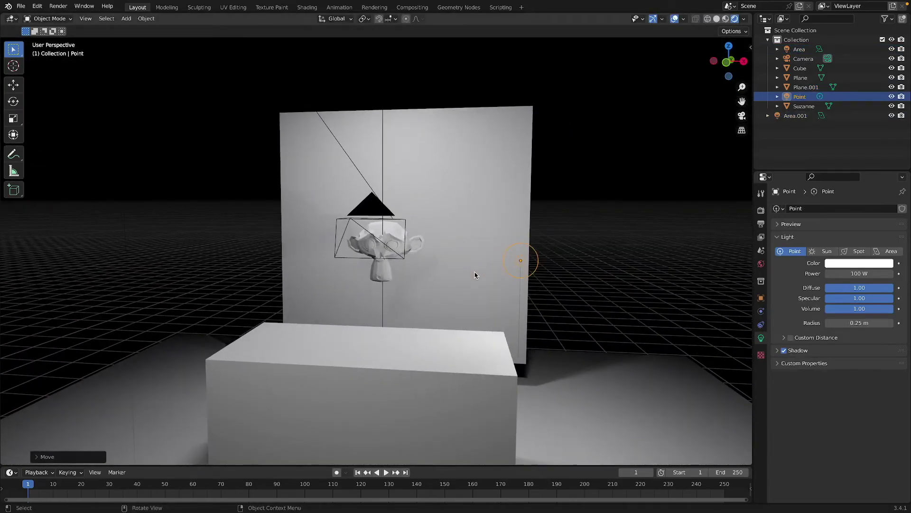
Set the point light's colour to red and place a duplicate of it on the opposite side of the monkey
{"action": "left_click", "coordinate": [850, 263]}
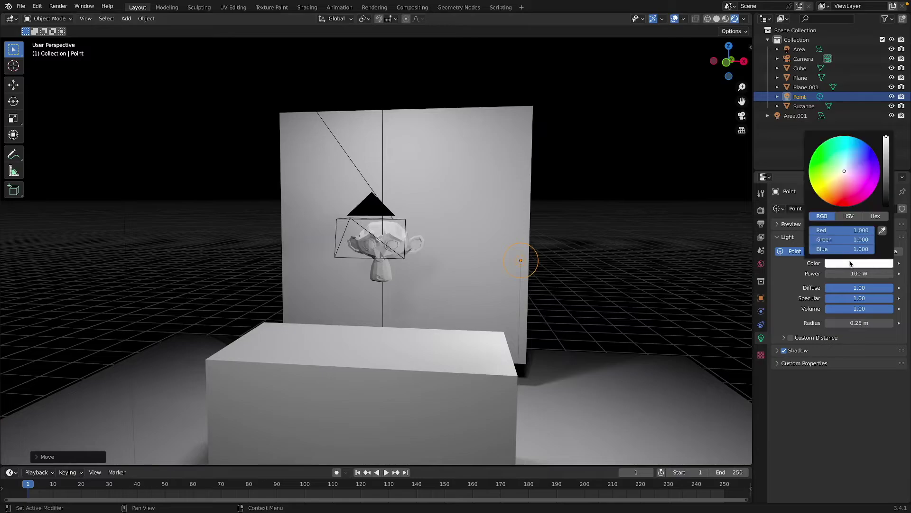
{"action": "left_click", "coordinate": [849, 203]}
{"action": "key", "text": "shift+d"}
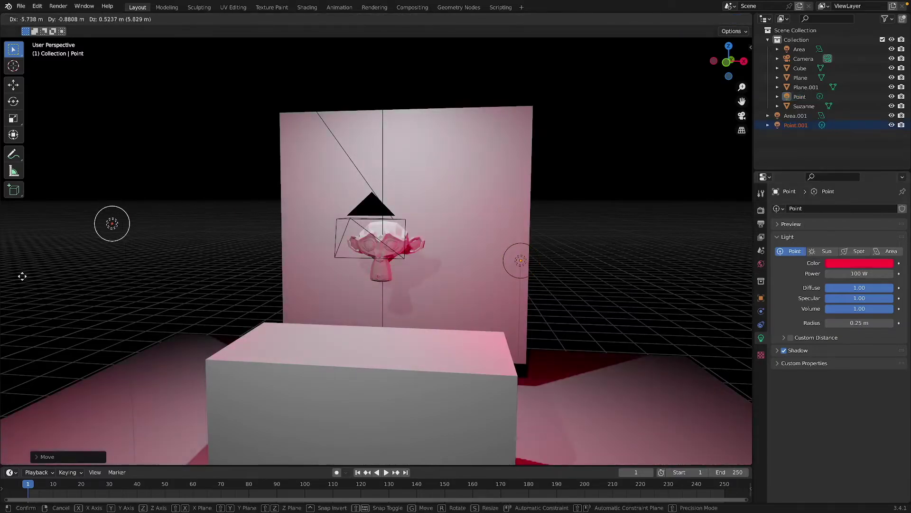
{"action": "left_click", "coordinate": [75, 288]}
Change the original point light's colour to blue, leaving the duplicate red
{"action": "left_click", "coordinate": [849, 263]}
{"action": "left_click", "coordinate": [874, 148]}
{"action": "middle_click_drag", "start_coordinate": [332, 242], "coordinate": [344, 242]}
{"action": "scroll", "coordinate": [344, 242], "scroll_direction": "down", "scroll_amount": 1}
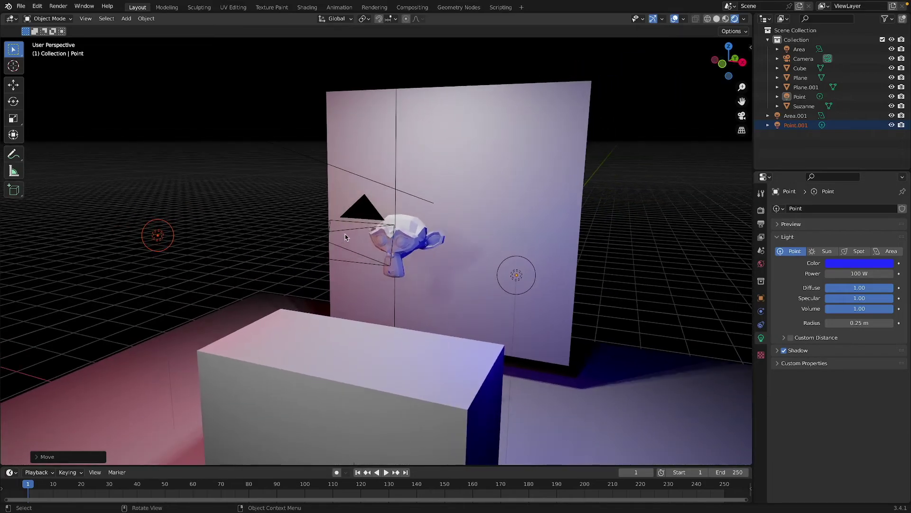
{"action": "scroll", "coordinate": [344, 238], "scroll_direction": "down", "scroll_amount": 2}
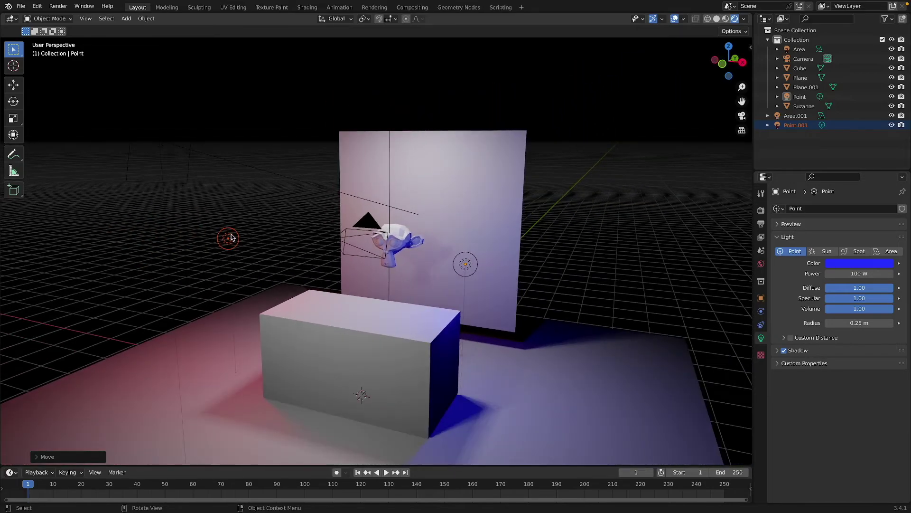
Delete both the red and the blue point lights from the scene
{"action": "left_click", "coordinate": [231, 234]}
{"action": "key", "text": "Delete"}
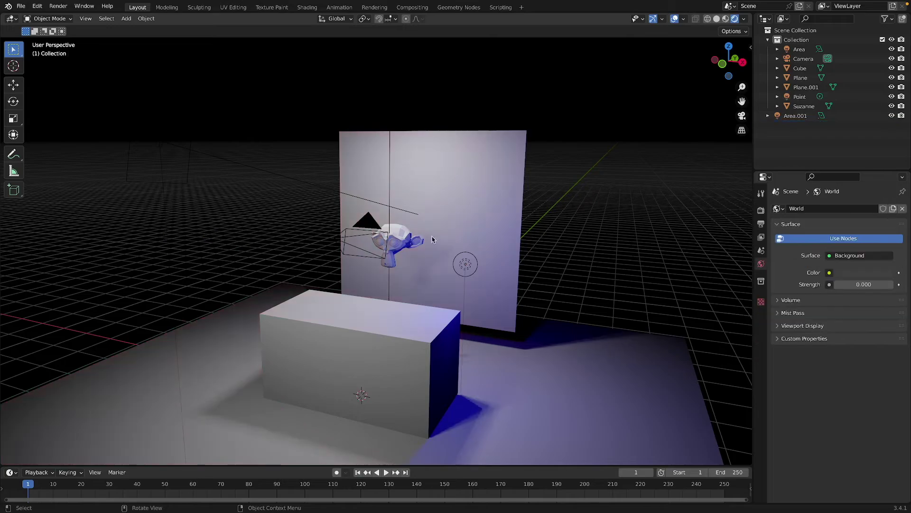
{"action": "left_click", "coordinate": [460, 264]}
{"action": "key", "text": "x"}
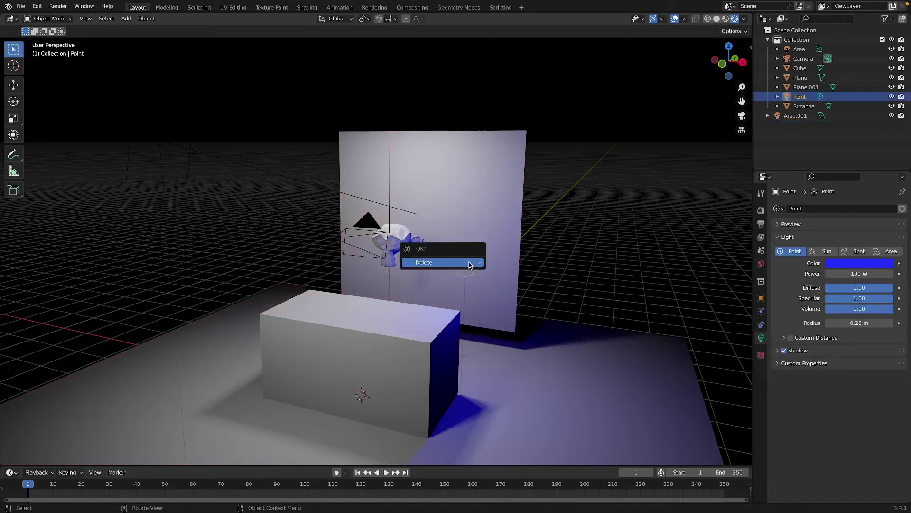
{"action": "left_click", "coordinate": [470, 261]}
Give the backdrop behind the monkey a new material with a black Diffuse BSDF surface
{"action": "left_click", "coordinate": [480, 246]}
{"action": "left_click", "coordinate": [752, 376]}
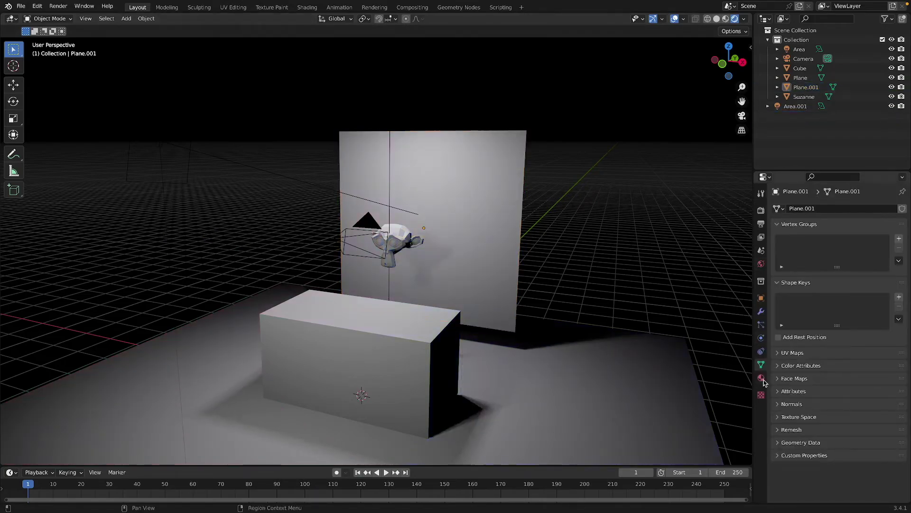
{"action": "left_click", "coordinate": [760, 377]}
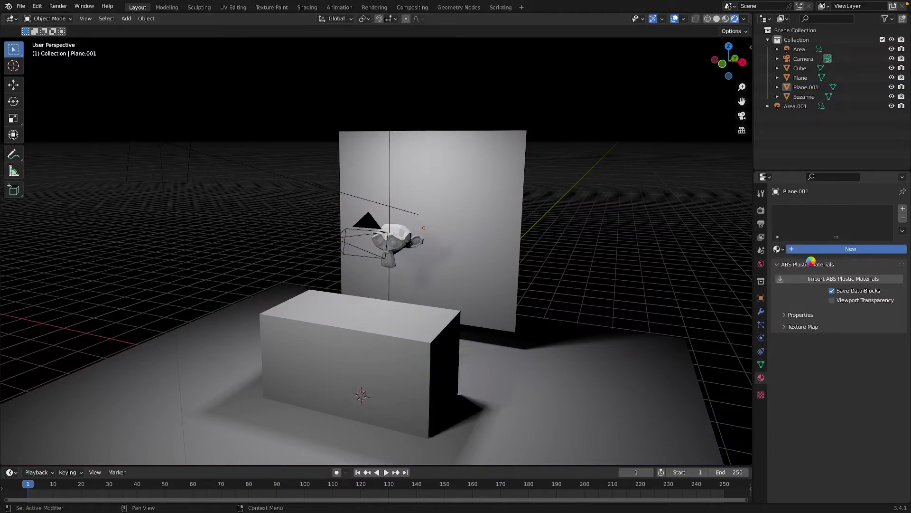
{"action": "left_click", "coordinate": [859, 308]}
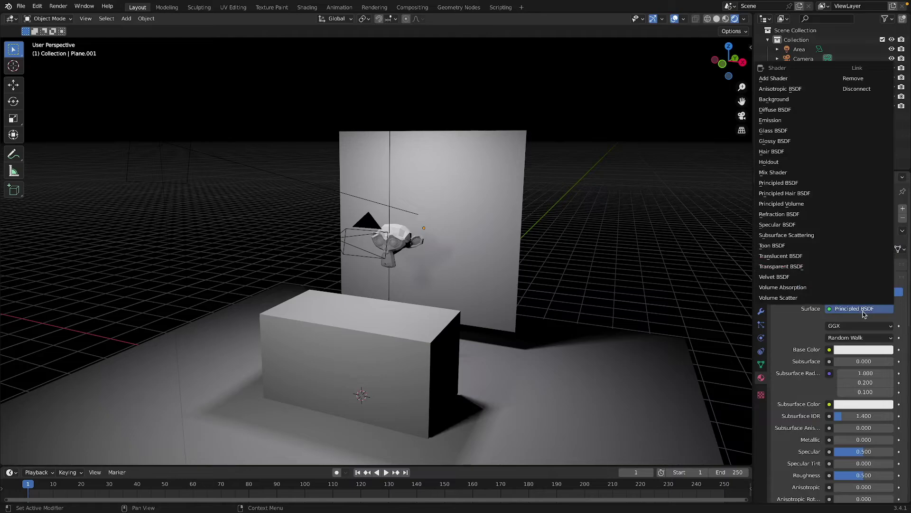
{"action": "left_click", "coordinate": [852, 303]}
{"action": "left_click", "coordinate": [861, 325]}
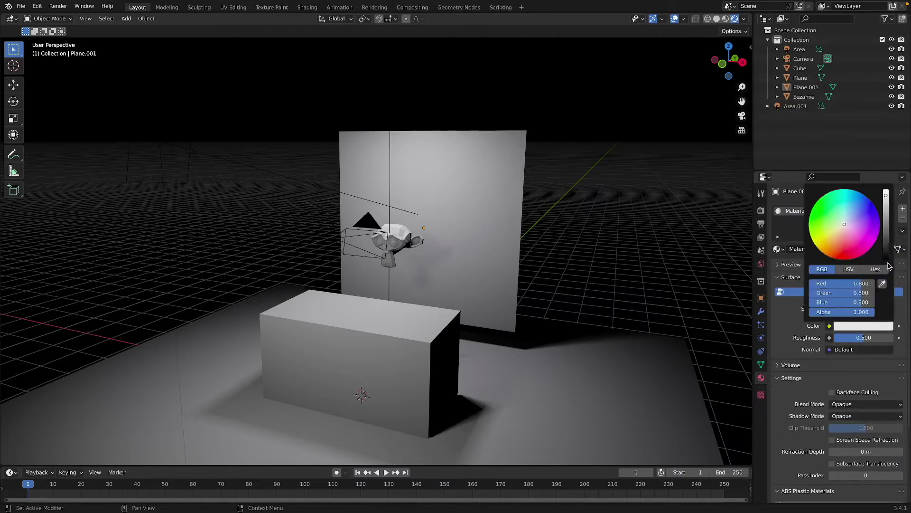
{"action": "left_click", "coordinate": [886, 260]}
Examine the monkey against the backdrop through the camera and from an angled overview of the scene
{"action": "key", "text": "KP_0"}
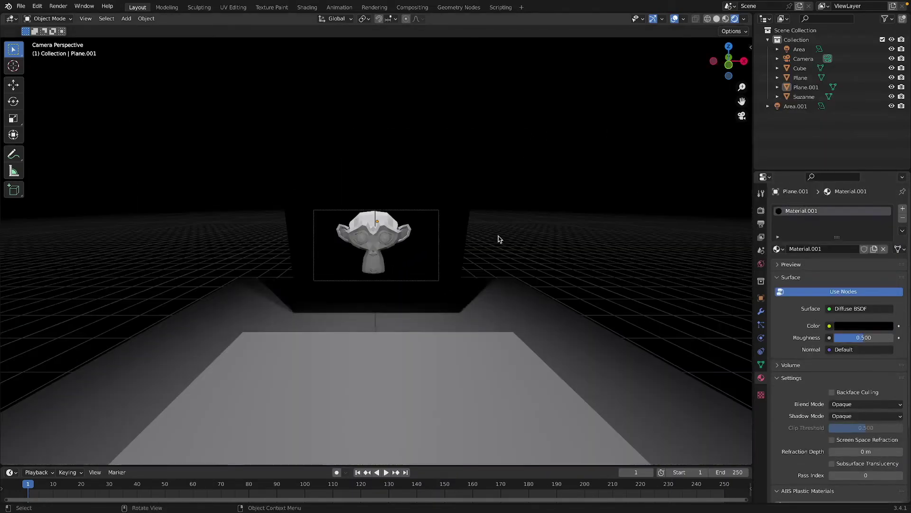
{"action": "scroll", "coordinate": [499, 239], "scroll_direction": "up", "scroll_amount": 2}
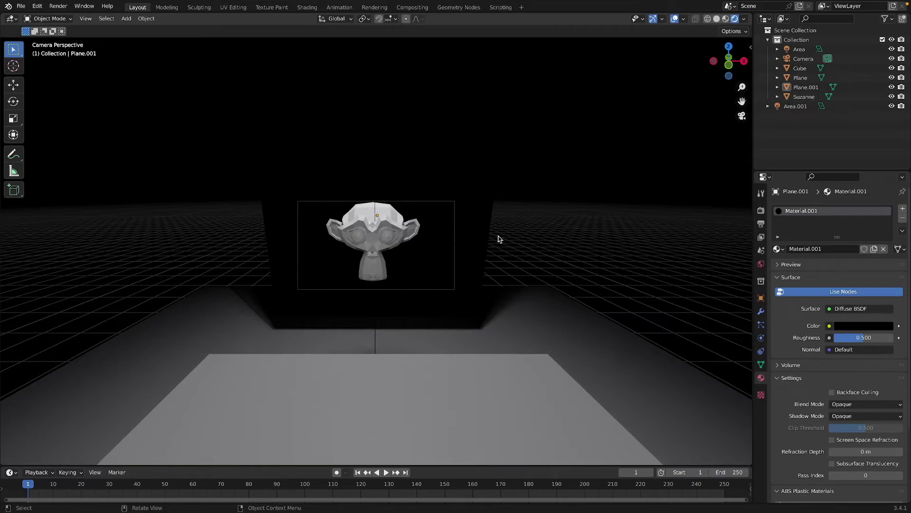
{"action": "scroll", "coordinate": [500, 238], "scroll_direction": "right", "scroll_amount": 3}
{"action": "scroll", "coordinate": [500, 239], "scroll_direction": "down", "scroll_amount": 2}
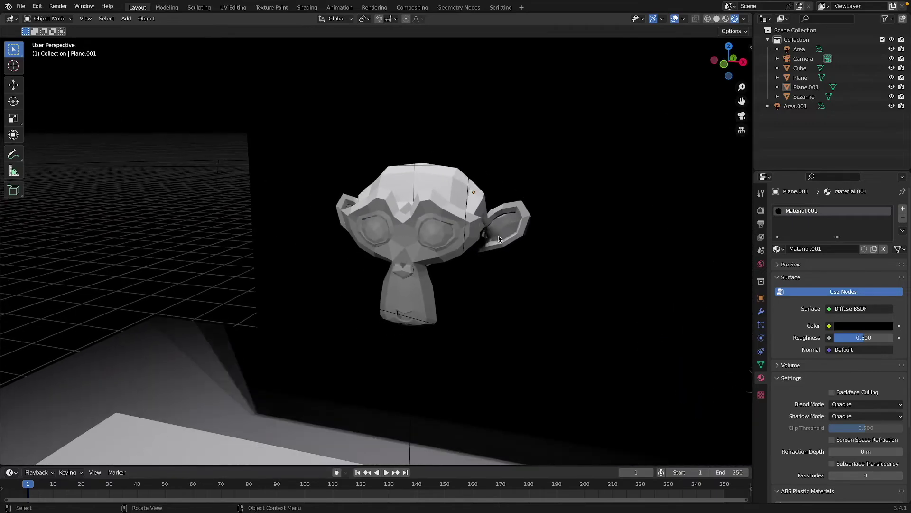
{"action": "scroll", "coordinate": [500, 239], "scroll_direction": "down", "scroll_amount": 8}
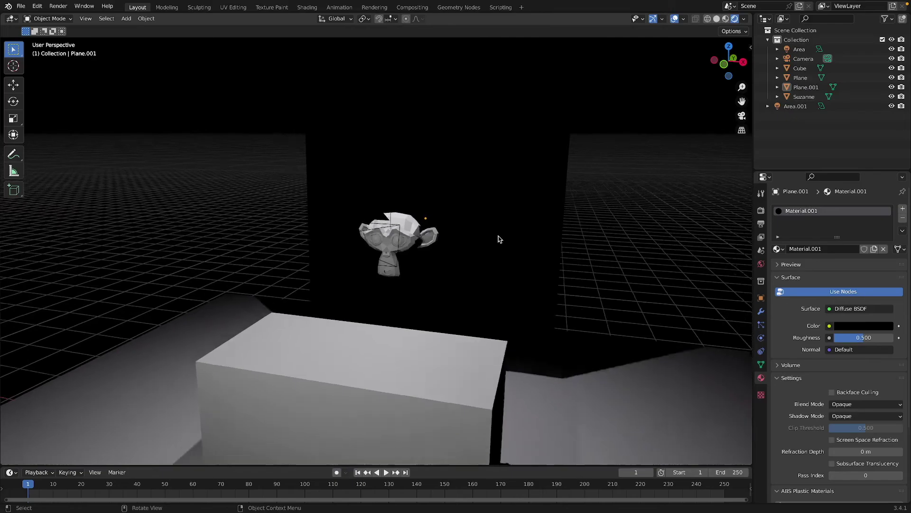
{"action": "scroll", "coordinate": [500, 238], "scroll_direction": "down", "scroll_amount": 6}
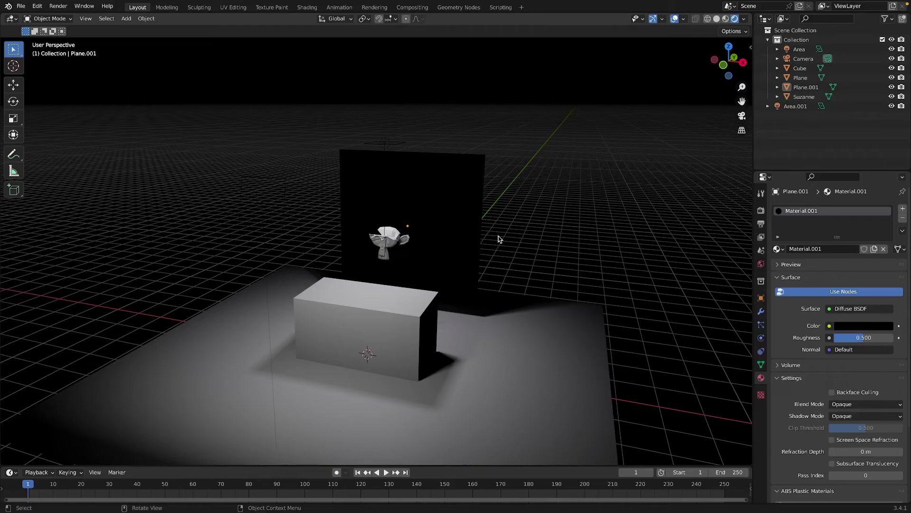
Put the box into Edit Mode and turn on the Edge Length overlay to inspect its dimensions
{"action": "left_click", "coordinate": [372, 298]}
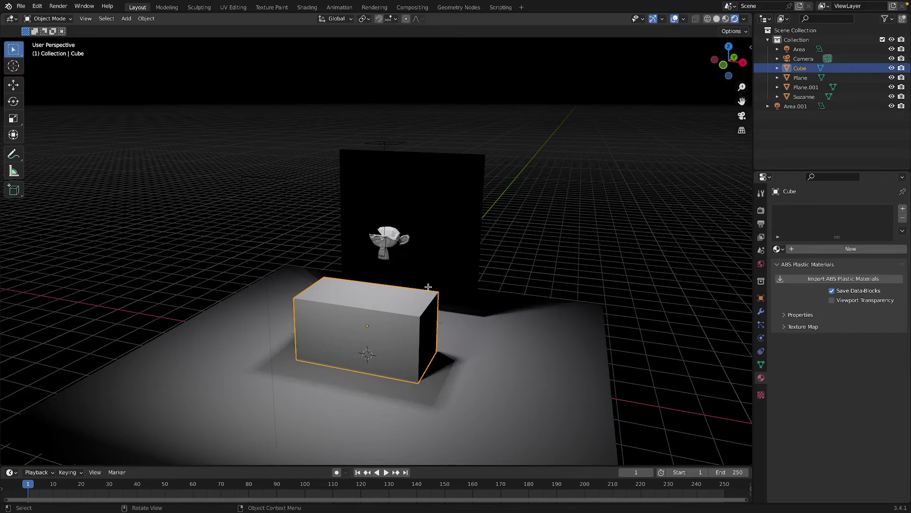
{"action": "key", "text": "Tab"}
{"action": "left_click", "coordinate": [683, 18]}
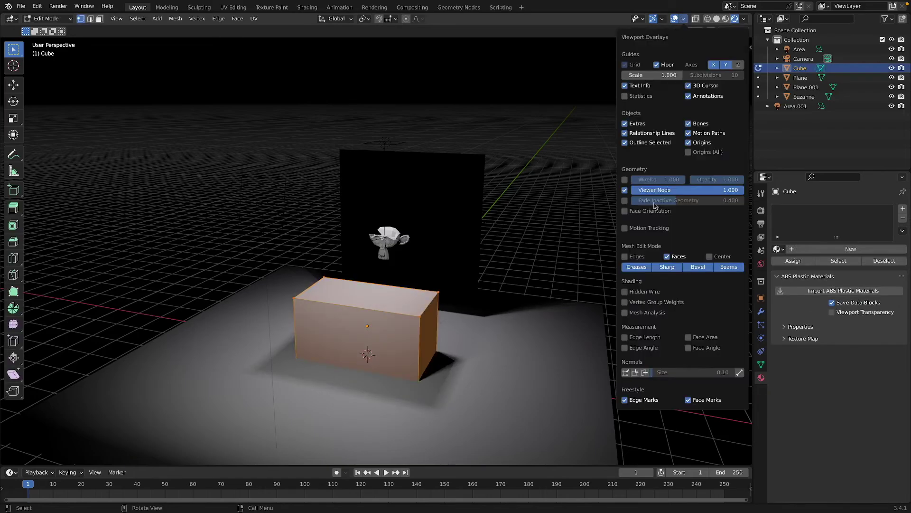
{"action": "left_click", "coordinate": [652, 337]}
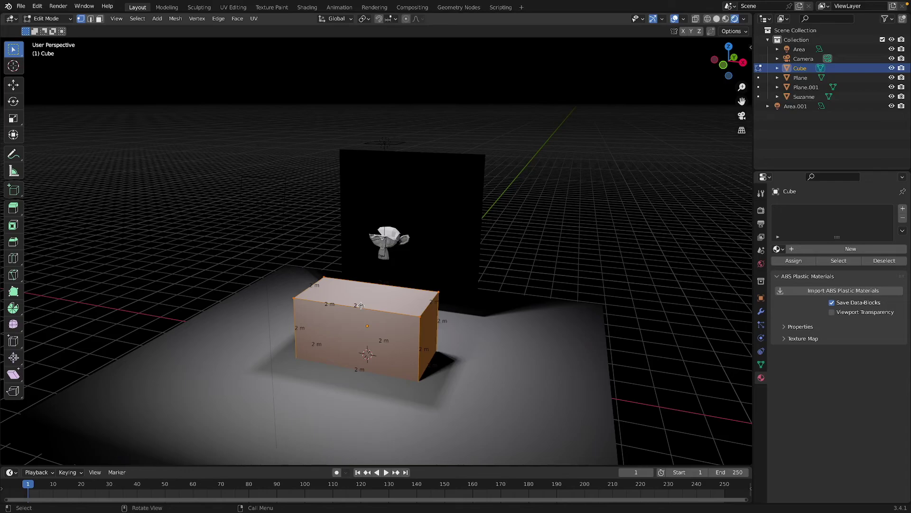
{"action": "middle_click_drag", "start_coordinate": [378, 303], "coordinate": [383, 304]}
{"action": "scroll", "coordinate": [383, 306], "scroll_direction": "up", "scroll_amount": 1}
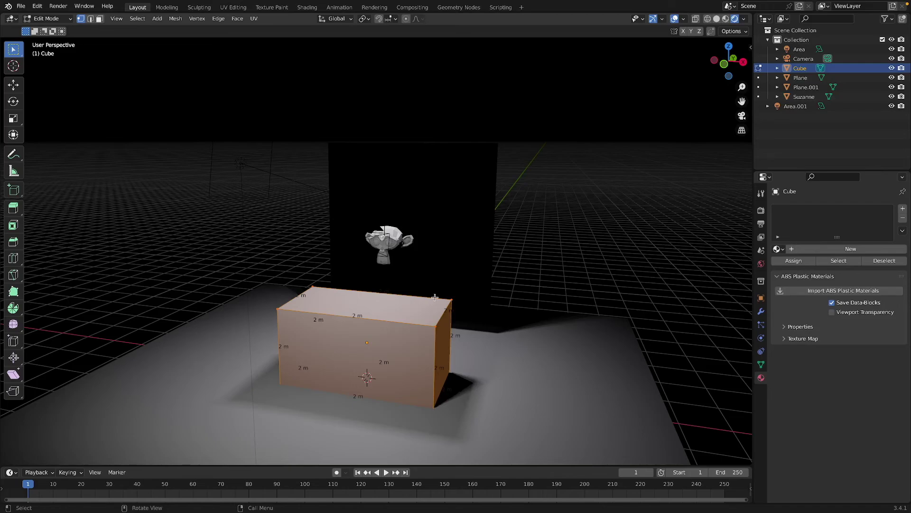
{"action": "scroll", "coordinate": [435, 298], "scroll_direction": "up", "scroll_amount": 3}
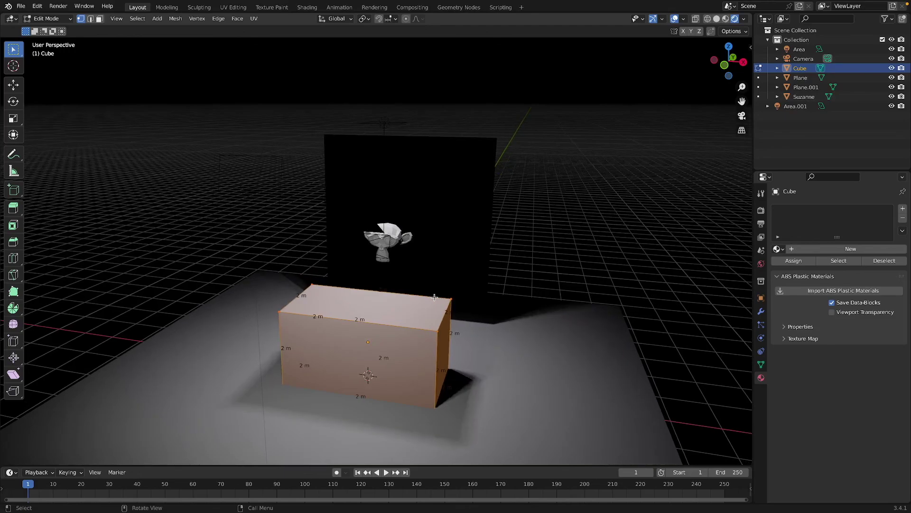